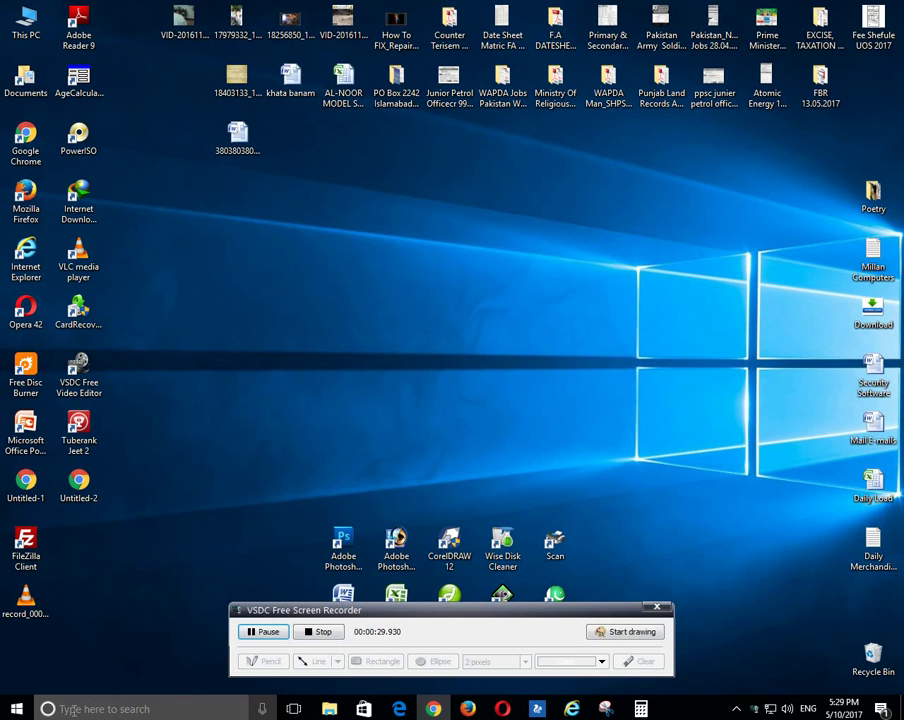
# Step: Search Windows for "snipping" and open the file location of the Snipping Tool app
pyautogui.click(95, 709)
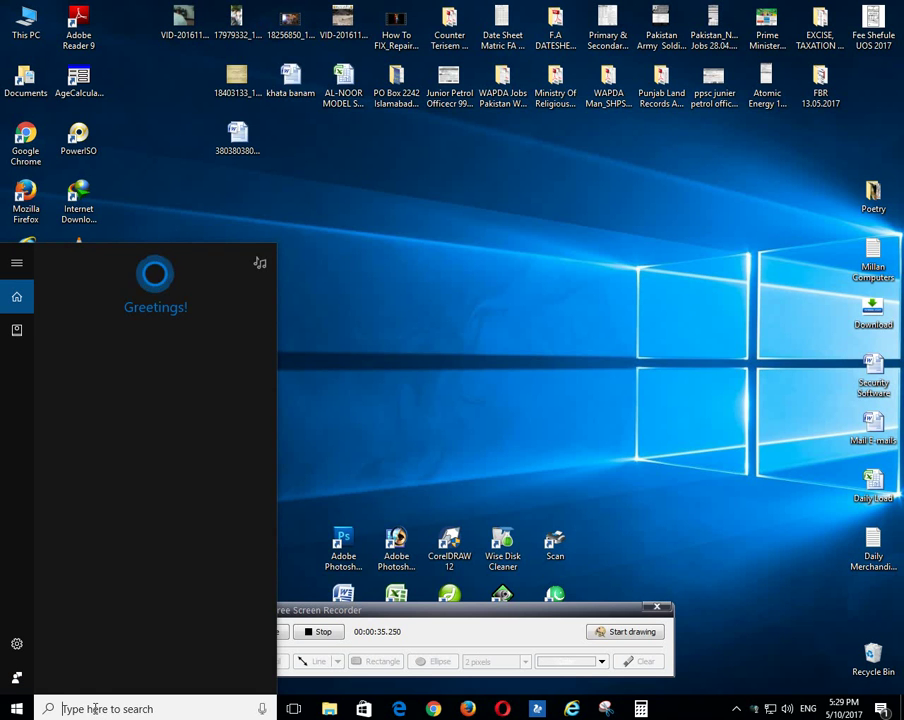
pyautogui.write('snipping')
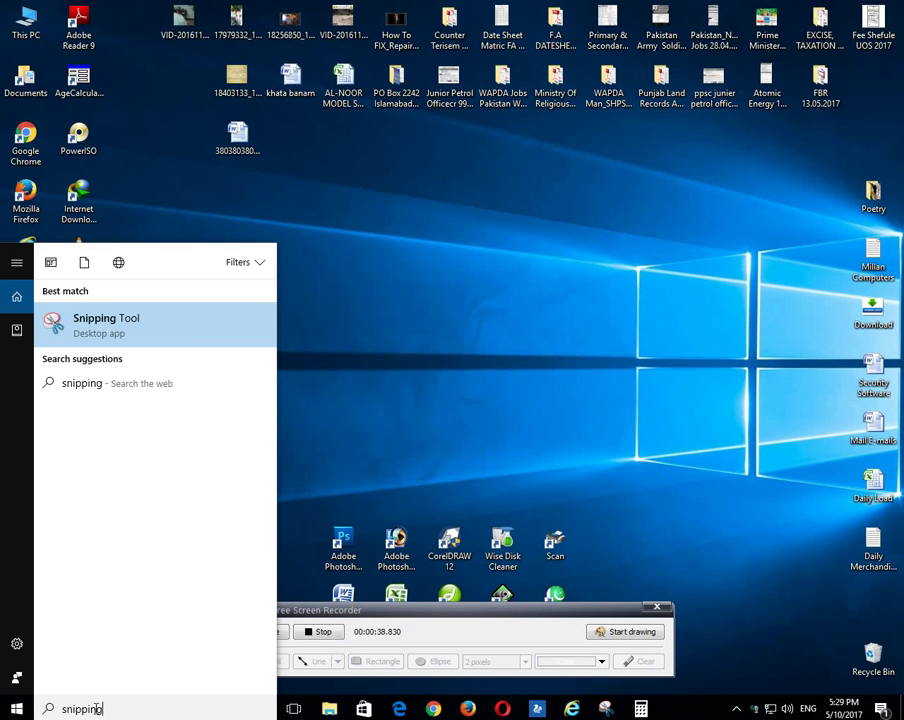
pyautogui.rightClick(120, 322)
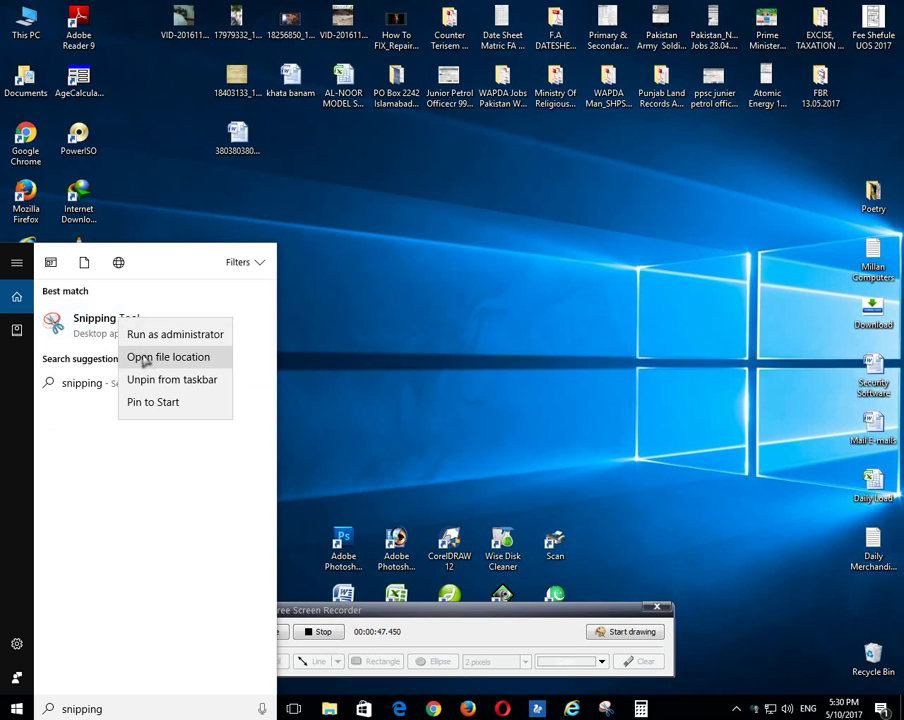
pyautogui.click(186, 360)
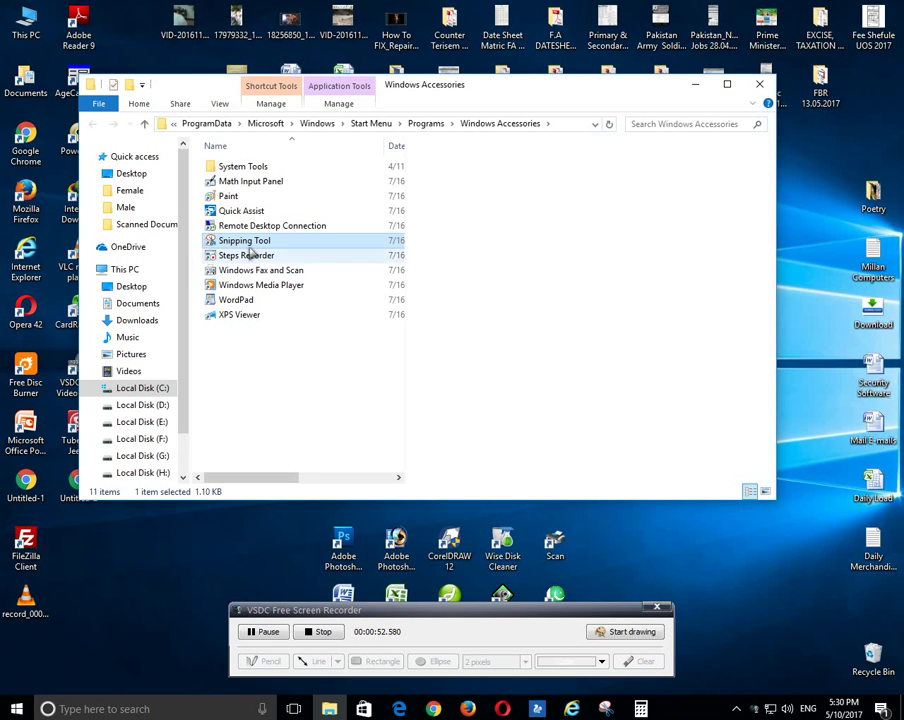
# Step: Send the Snipping Tool to the desktop as a shortcut and close the Windows Accessories folder
pyautogui.rightClick(252, 245)
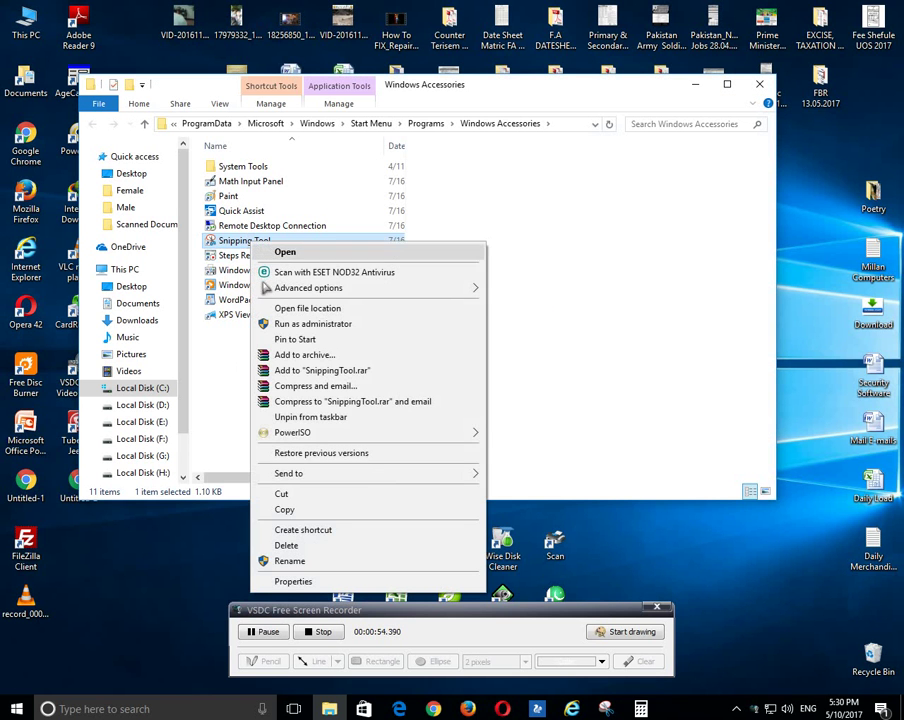
pyautogui.moveTo(321, 478)
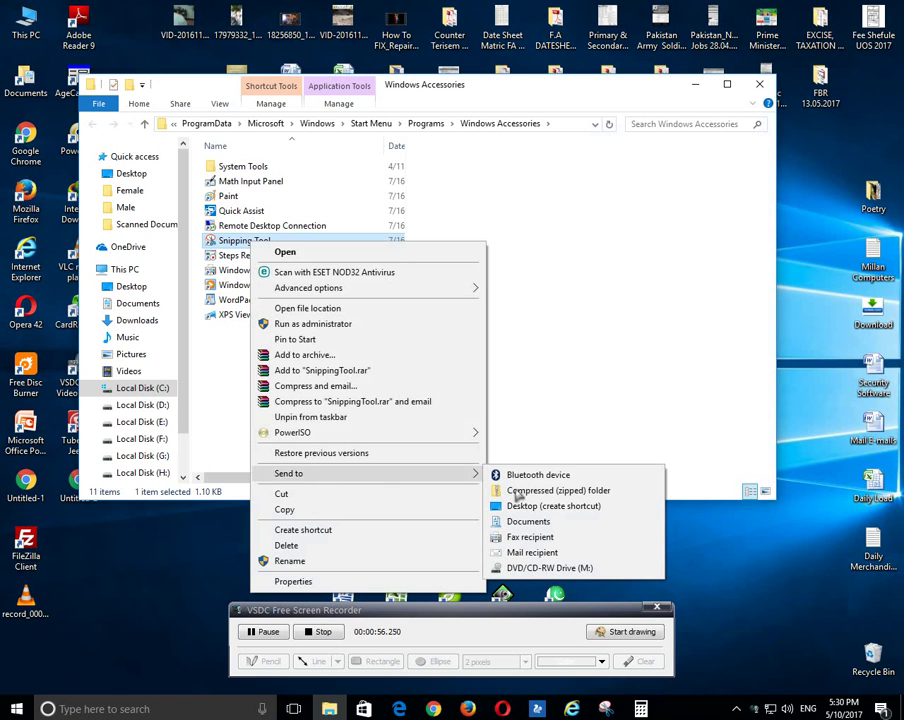
pyautogui.click(552, 506)
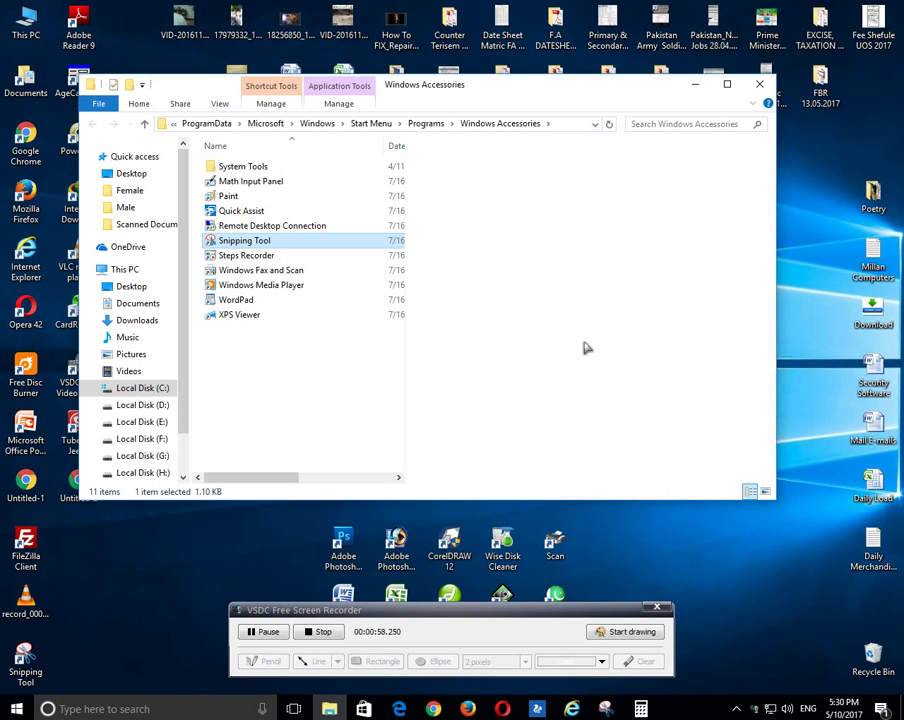
pyautogui.click(759, 84)
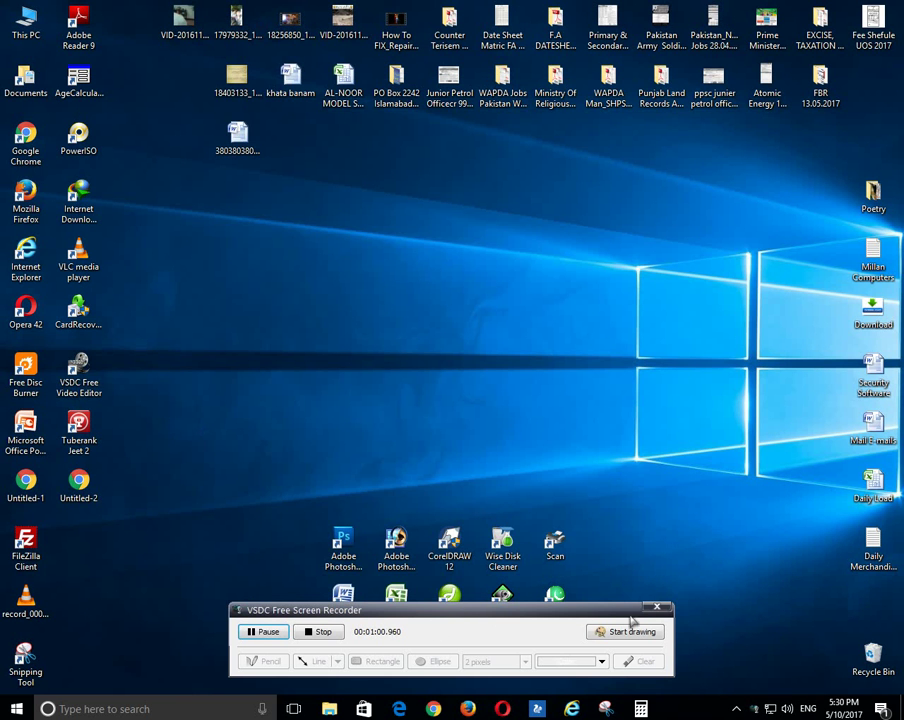
pyautogui.moveTo(609, 612); pyautogui.dragTo(609, 634)
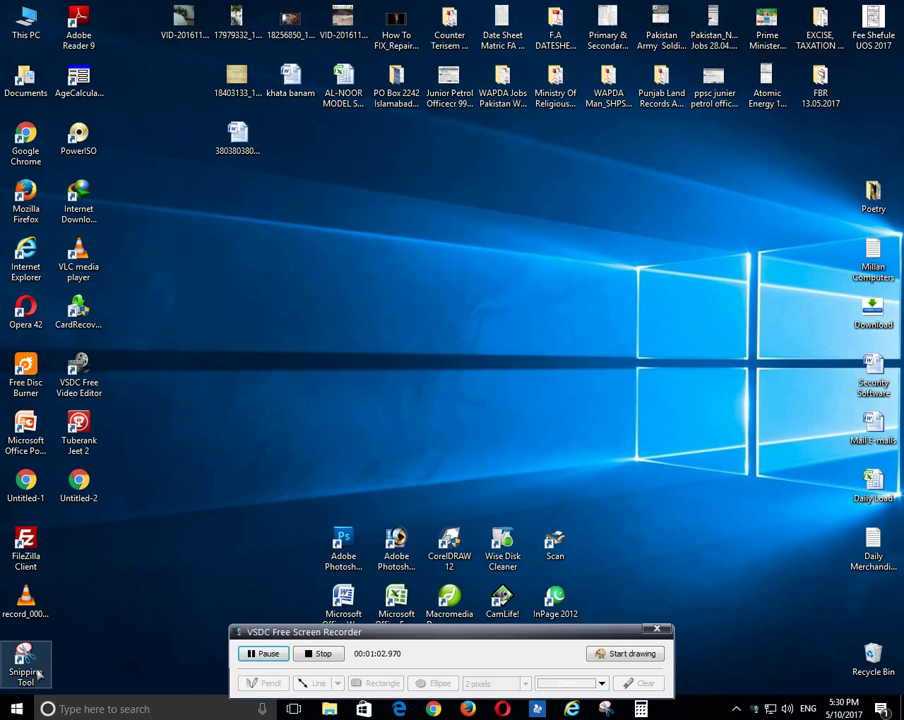
pyautogui.moveTo(22, 655); pyautogui.dragTo(679, 716)
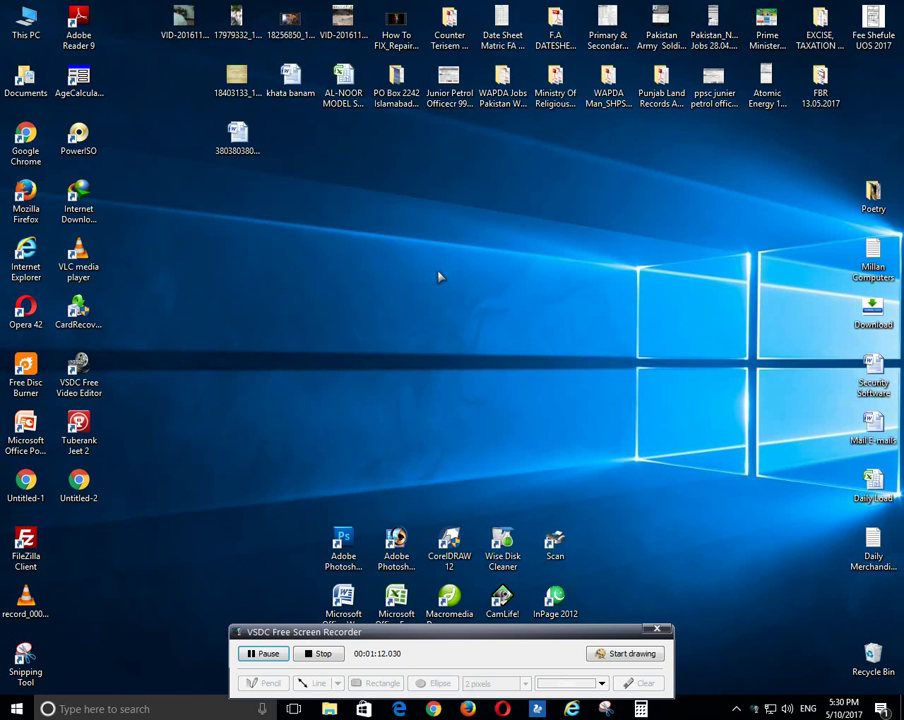
# Step: Switch to the Mobile WiFi page in Chrome, launch Snipping Tool and capture the page's main content area as a new snip
pyautogui.hotkey('alt', 'Tab')
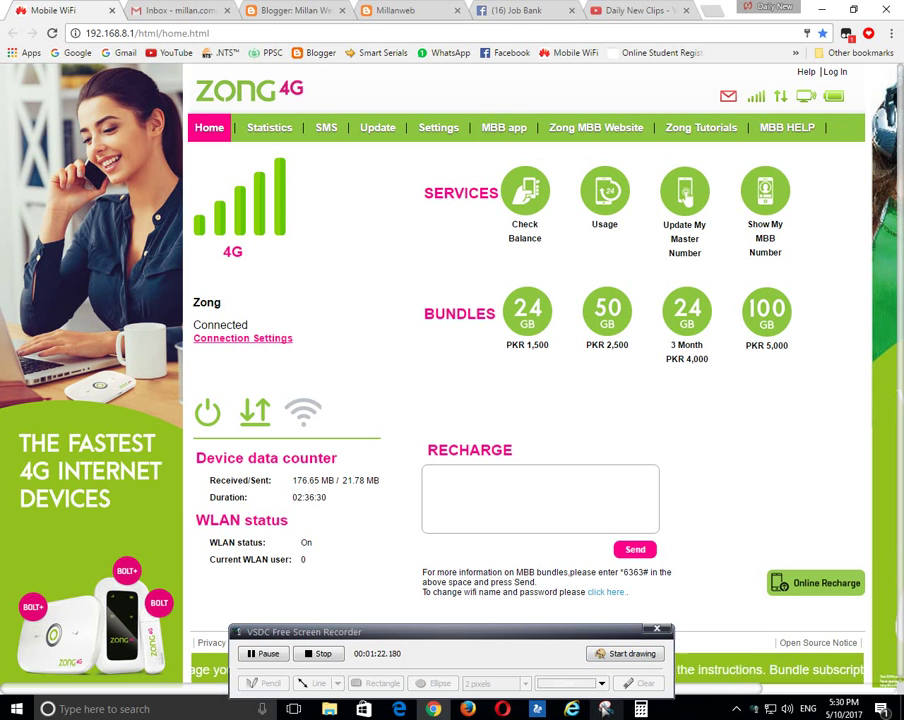
pyautogui.click(605, 708)
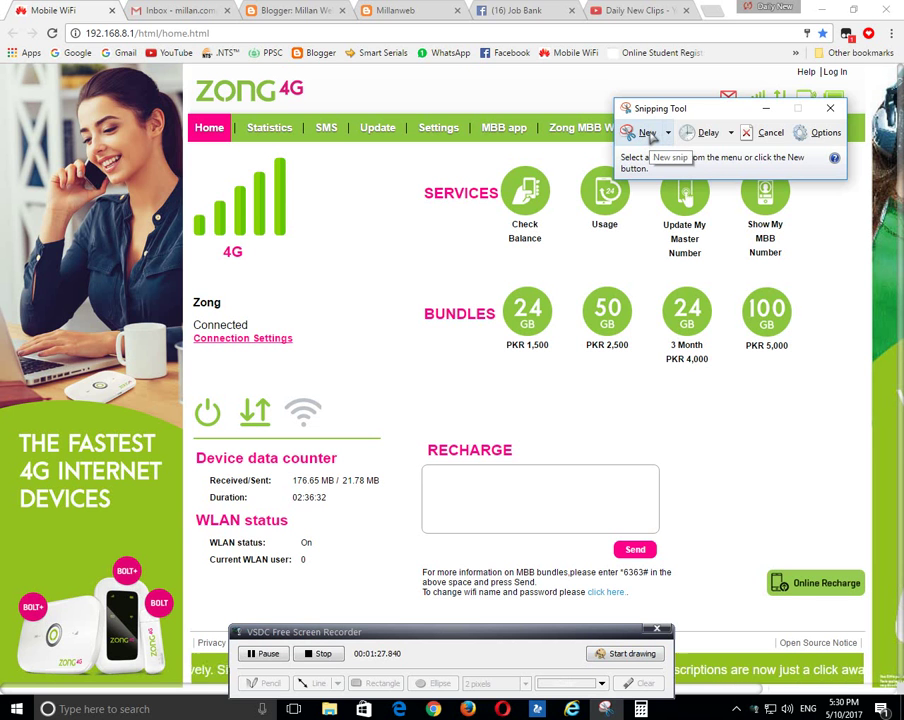
pyautogui.click(648, 134)
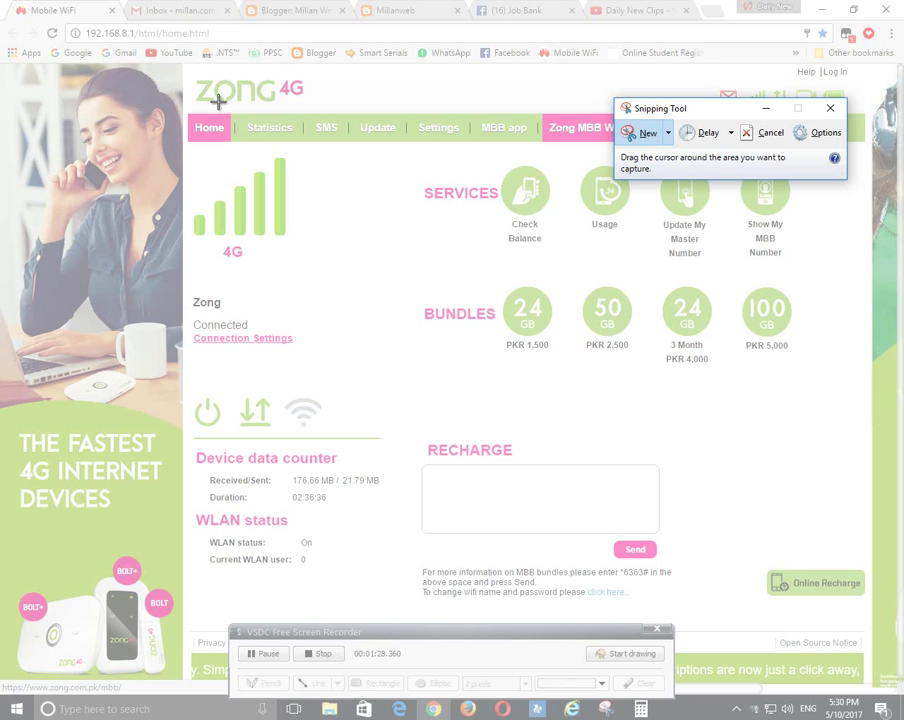
pyautogui.moveTo(191, 72); pyautogui.dragTo(826, 598)
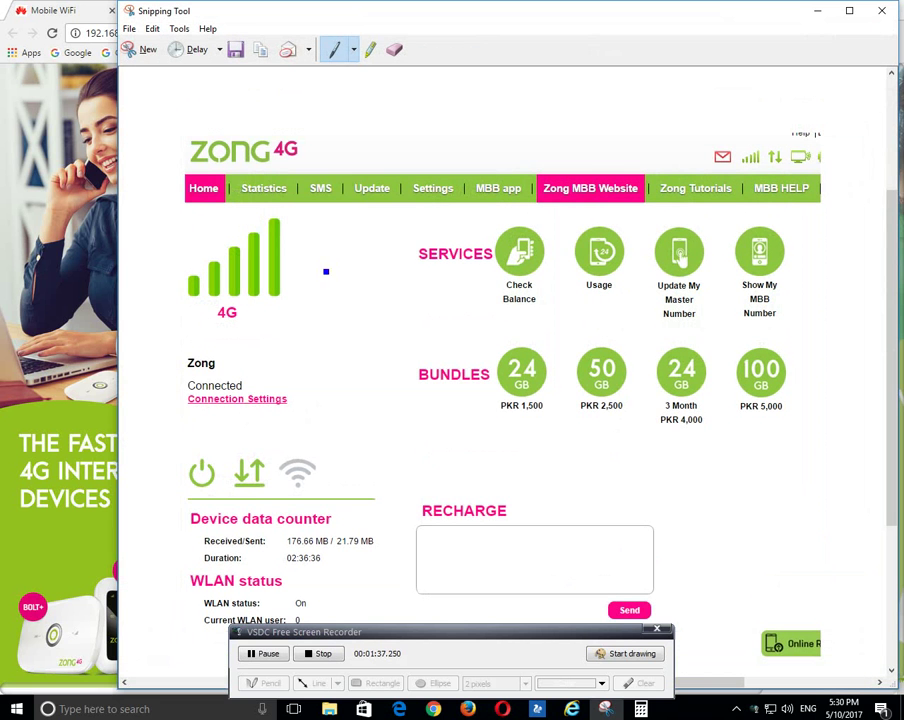
# Step: Save the snip to the Desktop as a PNG file named Capture
pyautogui.click(235, 50)
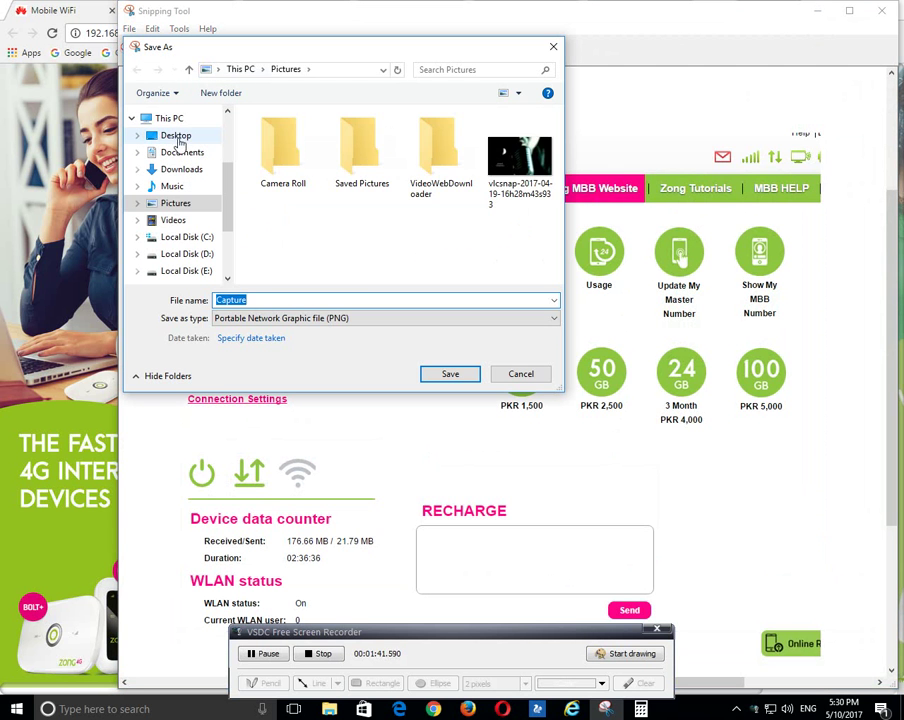
pyautogui.click(177, 137)
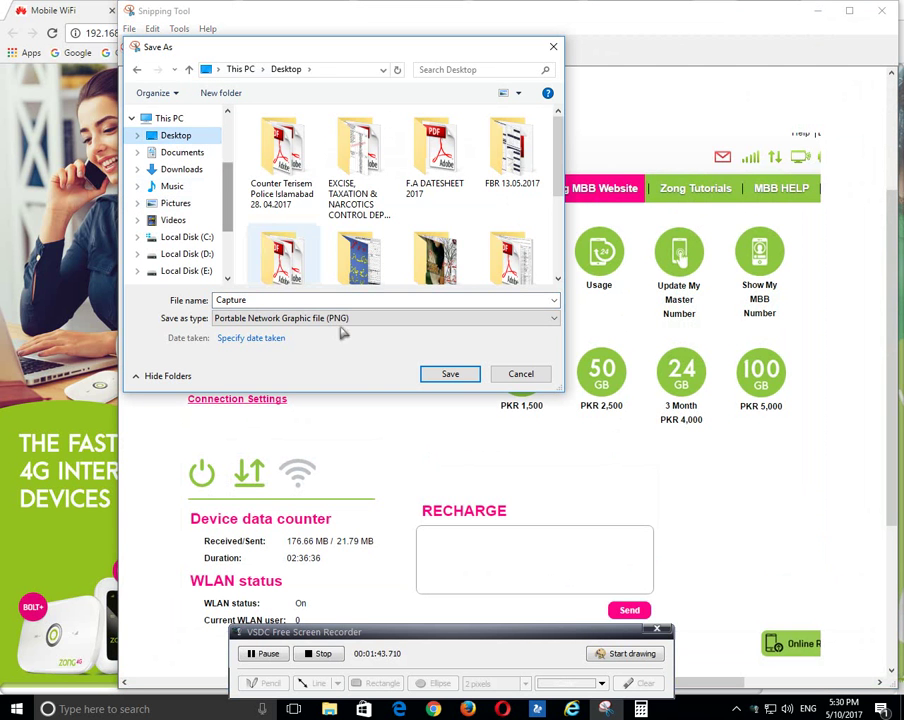
pyautogui.click(449, 374)
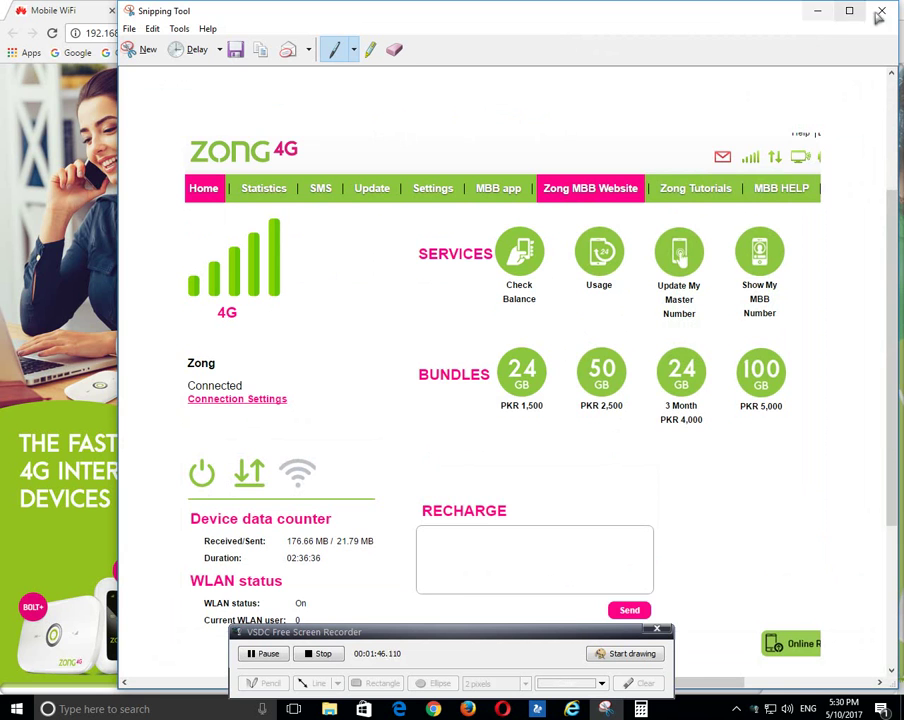
# Step: Minimise Snipping Tool and Chrome, open the Capture image on the desktop, inspect it at different zoom levels and close it
pyautogui.click(817, 10)
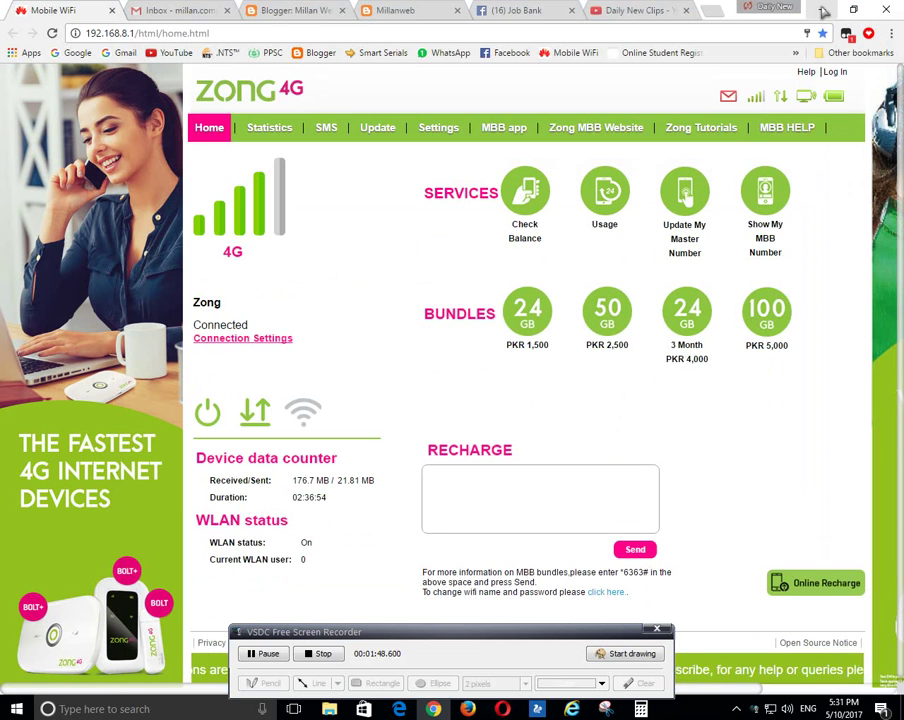
pyautogui.click(822, 10)
pyautogui.doubleClick(76, 552)
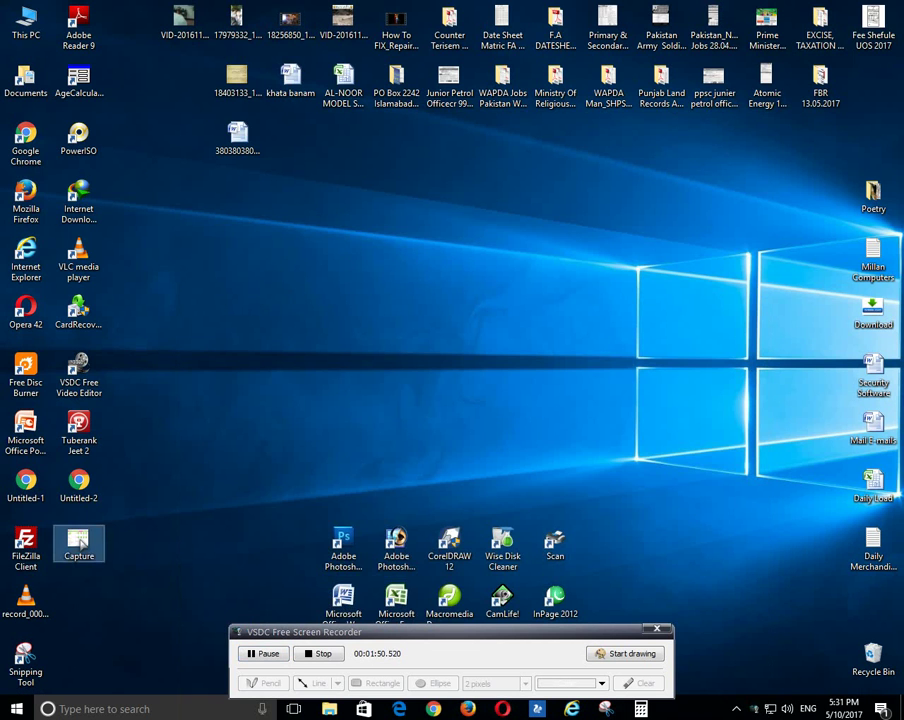
pyautogui.scroll(3, 465, 320)
pyautogui.scroll(-3, 465, 320)
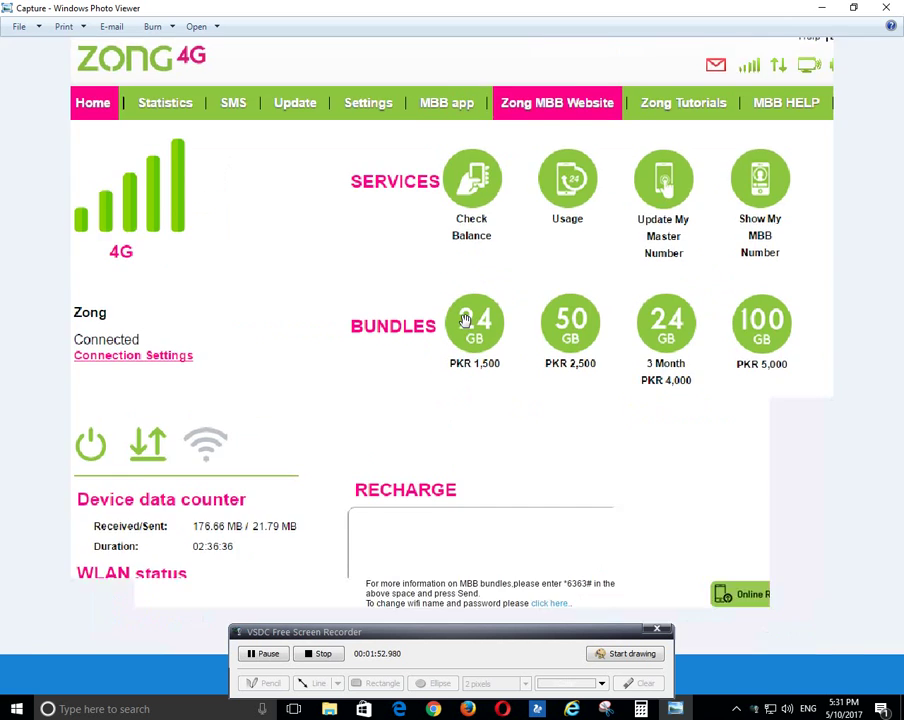
pyautogui.scroll(5, 462, 312)
pyautogui.scroll(-4, 462, 312)
pyautogui.scroll(-4, 465, 320)
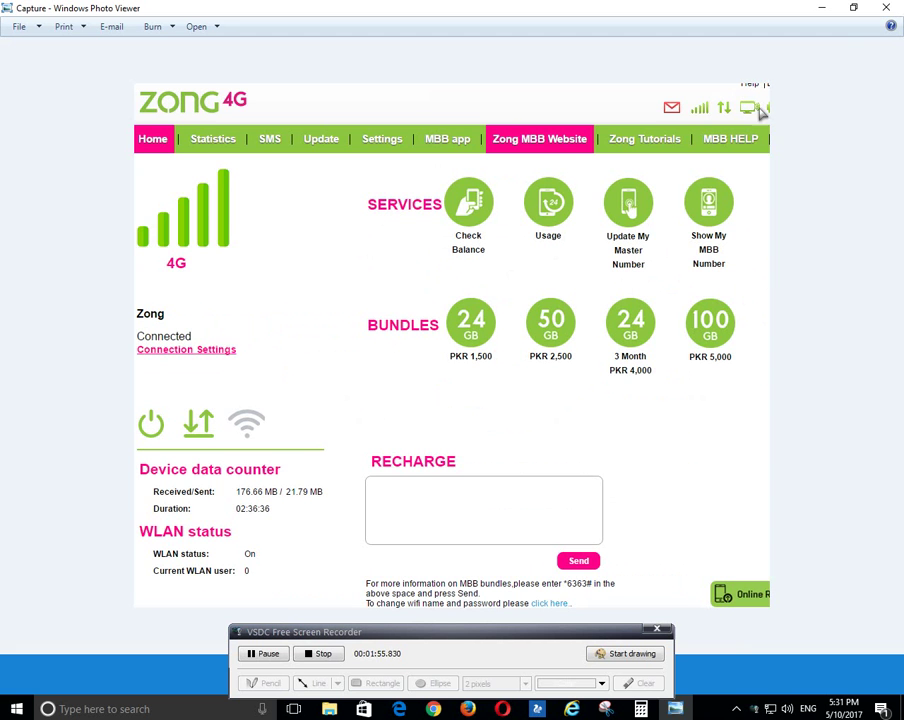
pyautogui.click(885, 10)
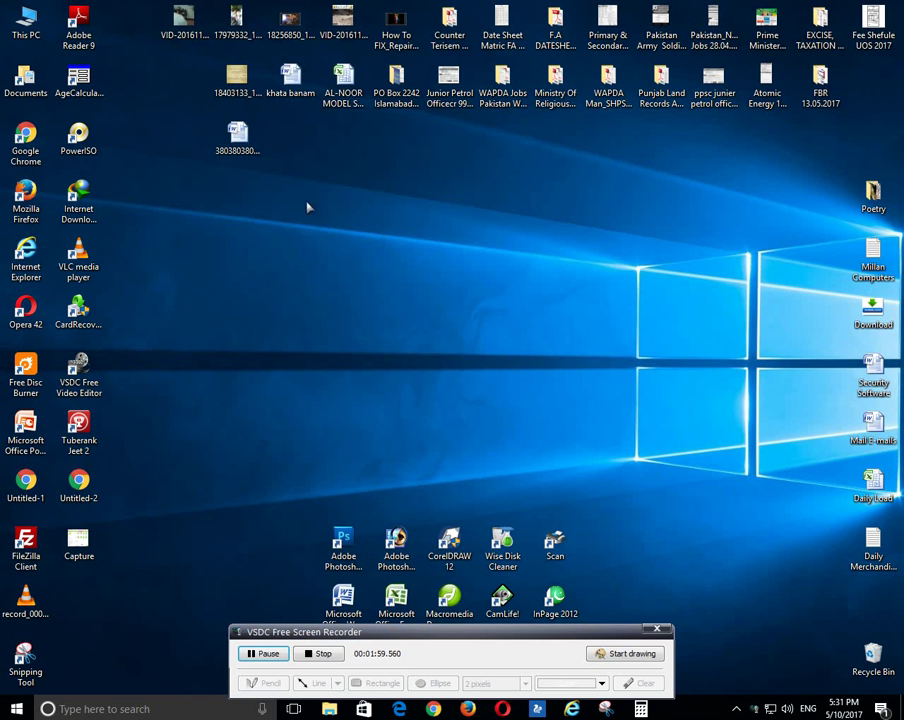
# Step: Open the desktop Word document whose name starts with 380380380 and snip the page area containing its rows of numbers
pyautogui.click(237, 136)
pyautogui.doubleClick(237, 137)
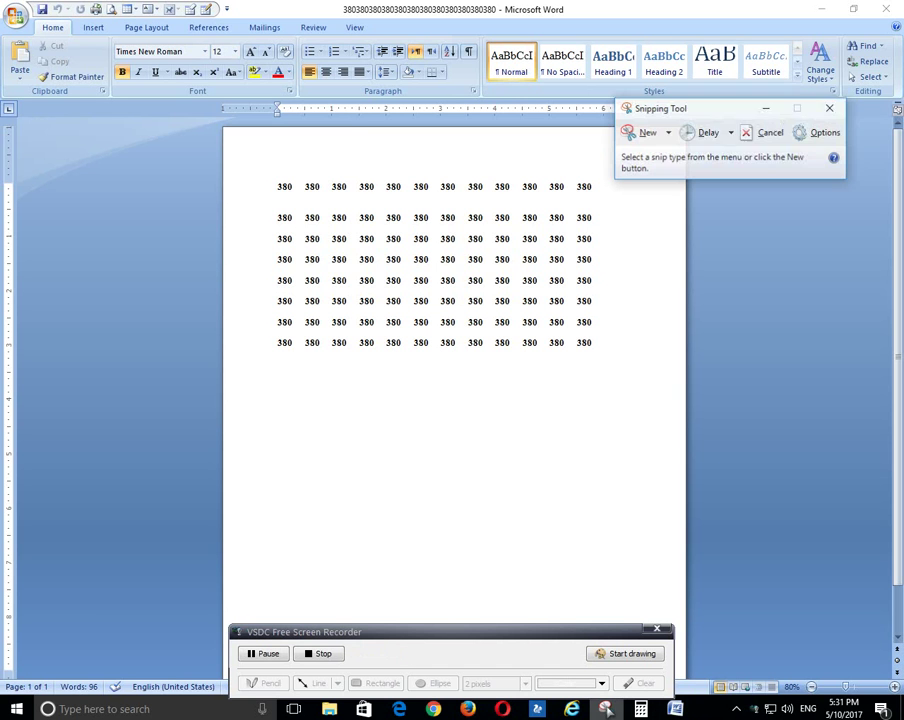
pyautogui.click(644, 137)
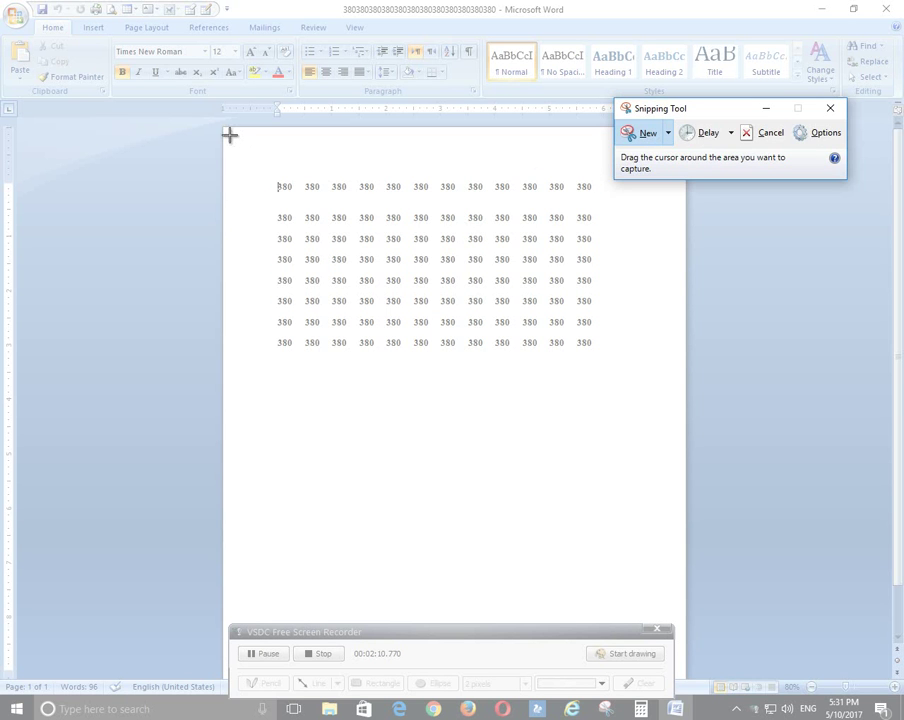
pyautogui.moveTo(229, 137); pyautogui.dragTo(652, 436)
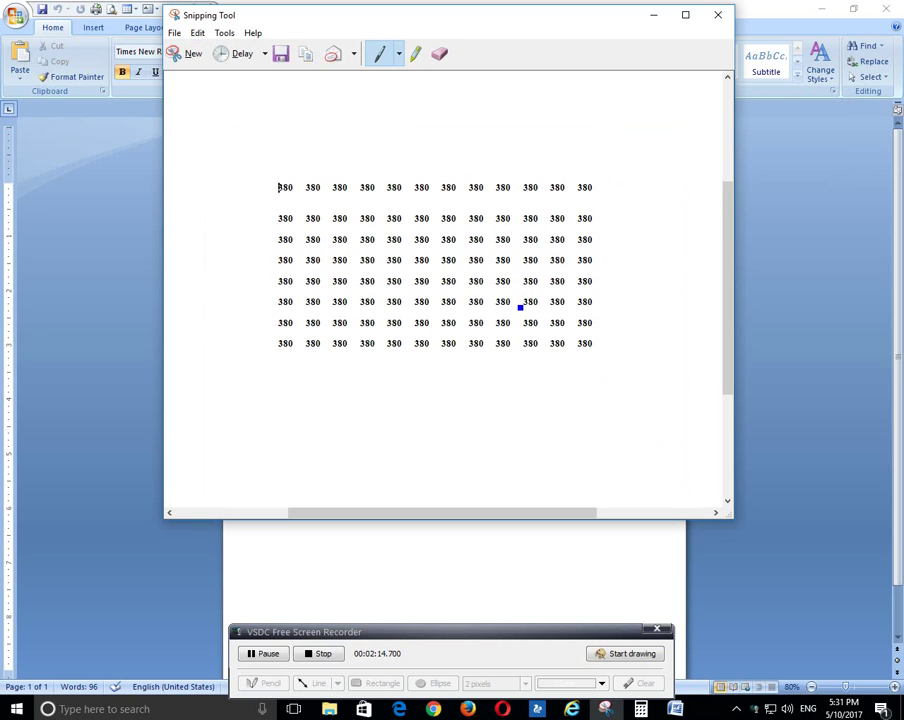
# Step: Save the document snip to the Desktop as a PNG named Capture111 without replacing Capture, and return to the desktop
pyautogui.click(280, 54)
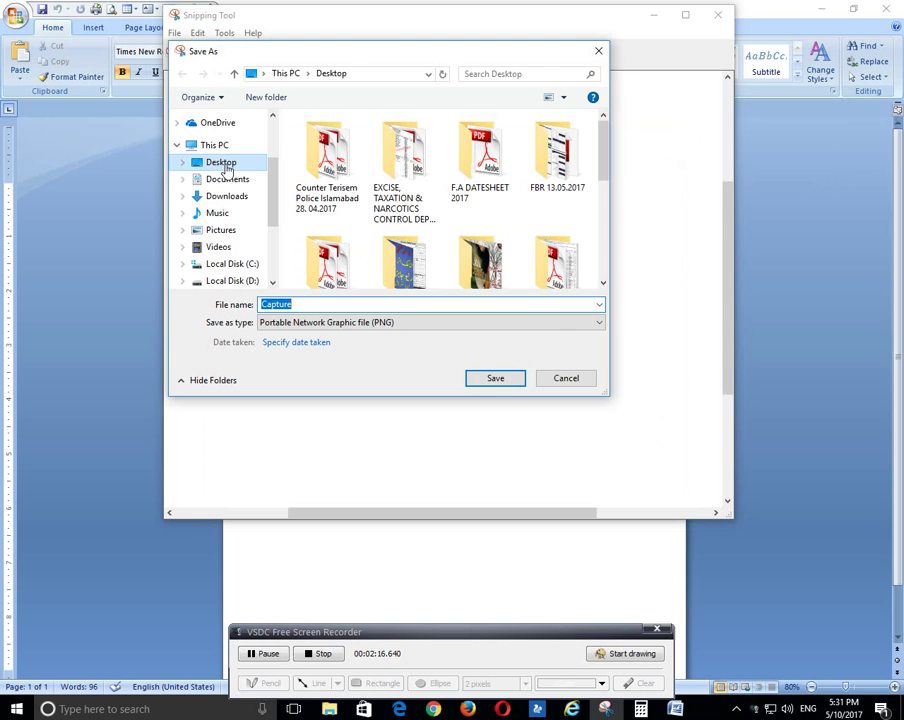
pyautogui.click(491, 380)
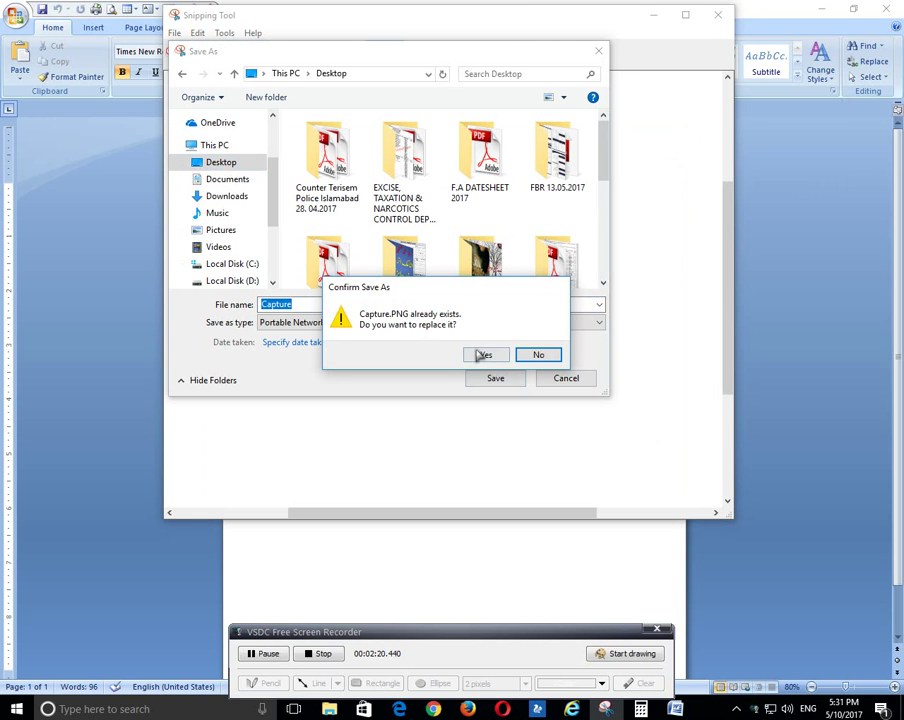
pyautogui.click(532, 354)
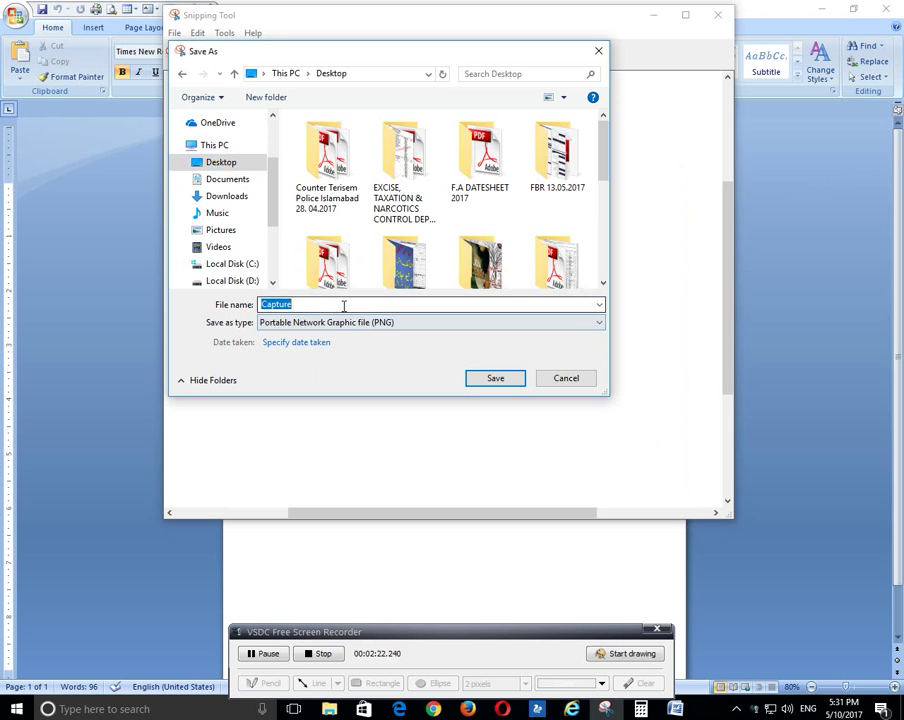
pyautogui.click(344, 306)
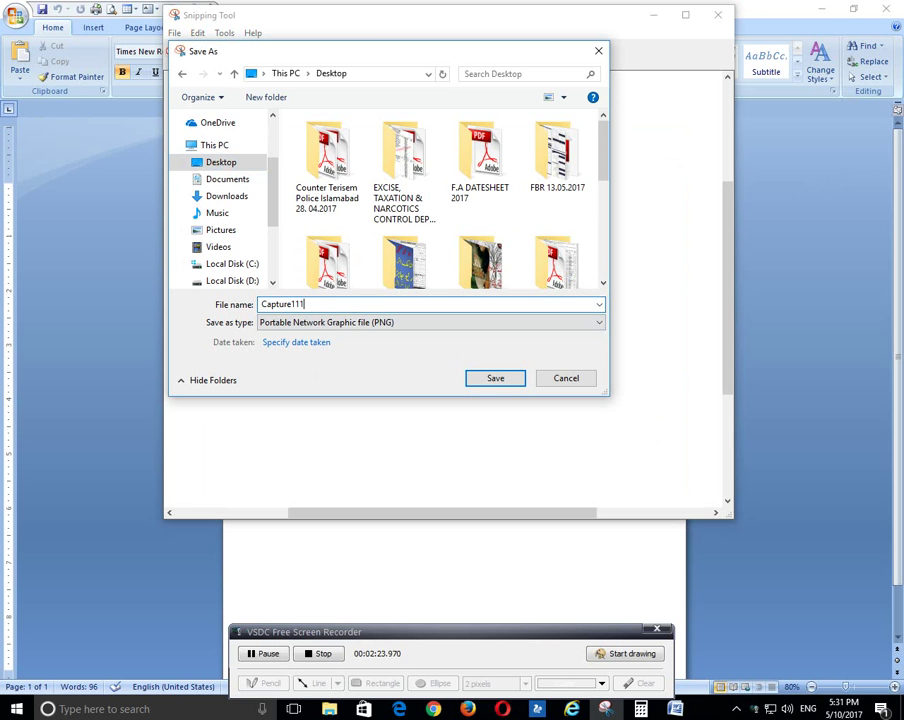
pyautogui.click(490, 376)
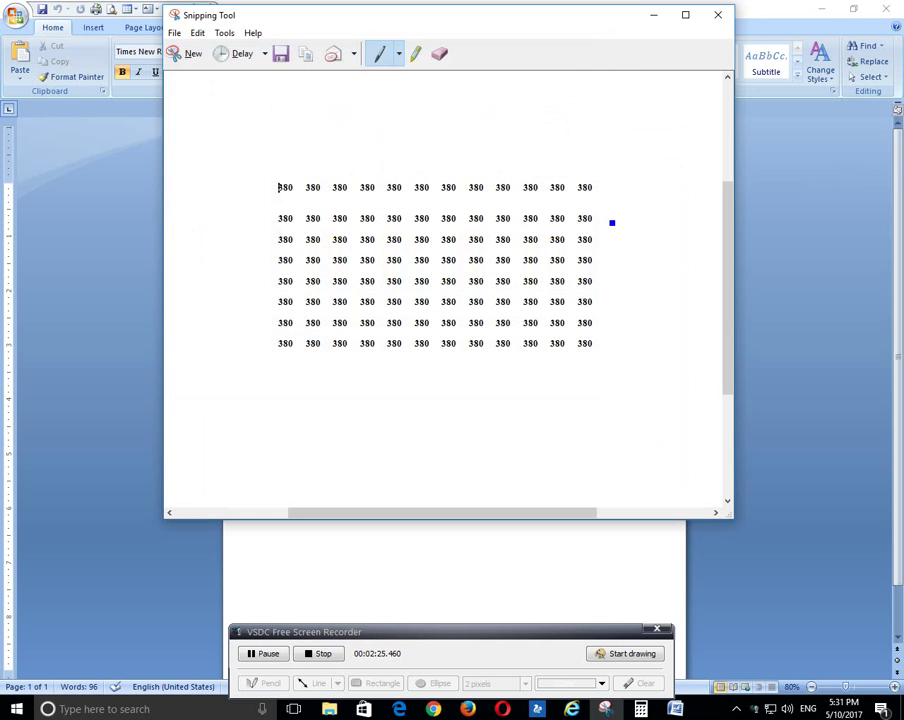
pyautogui.click(718, 16)
pyautogui.click(822, 10)
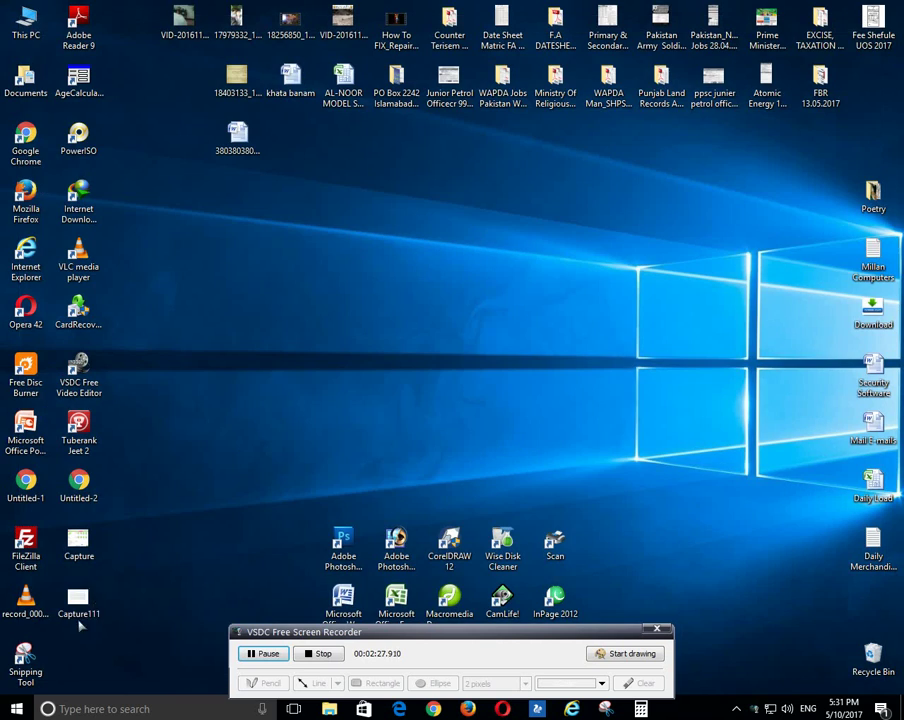
# Step: Move Capture111 to an empty area of the desktop, open it to inspect the image up close, and close the viewer
pyautogui.moveTo(79, 612); pyautogui.dragTo(232, 382)
pyautogui.doubleClick(235, 370)
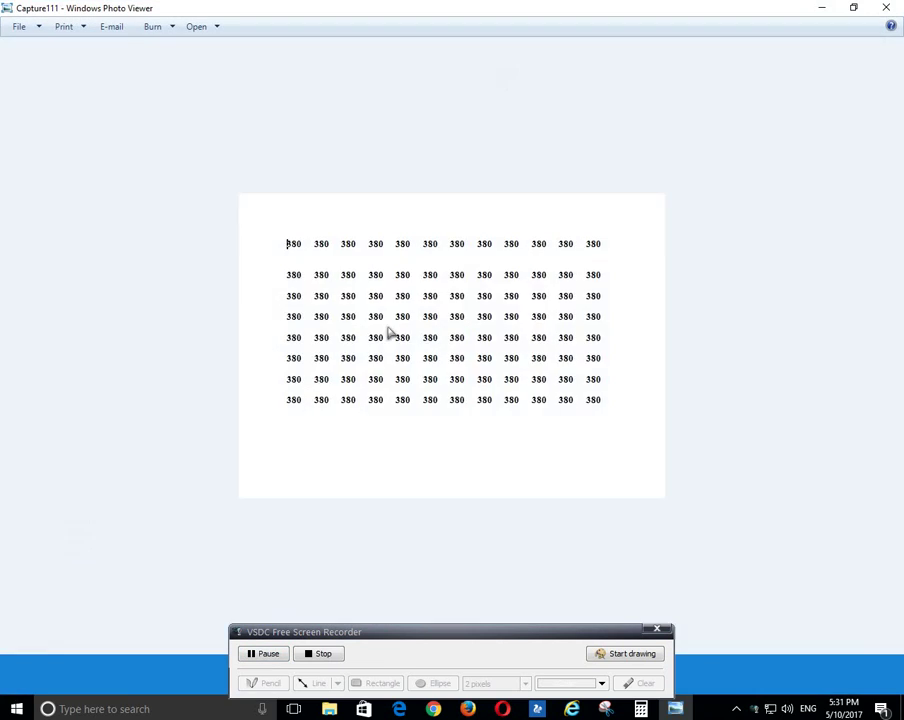
pyautogui.scroll(3, 430, 316)
pyautogui.scroll(-3, 440, 326)
pyautogui.scroll(2, 443, 326)
pyautogui.scroll(2, 443, 326)
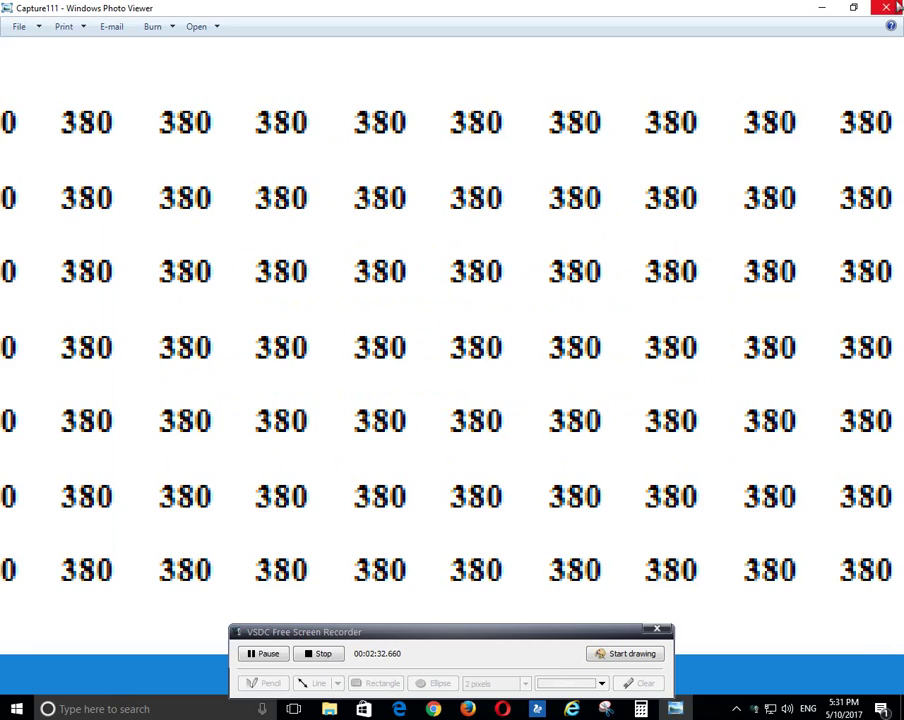
pyautogui.hotkey('alt', 'F4')
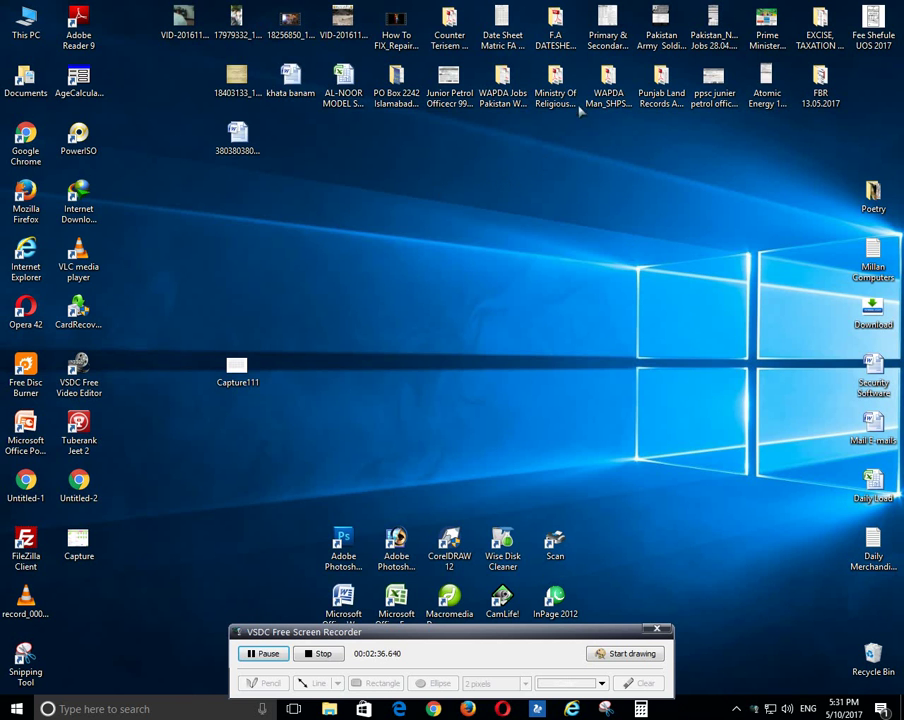
# Step: Open WAPDAMan_SHPS_Form from the desktop folder WAPDA Man_SHPS_Ad 08.05.2017 and reduce the PDF's zoom to 100%
pyautogui.doubleClick(608, 82)
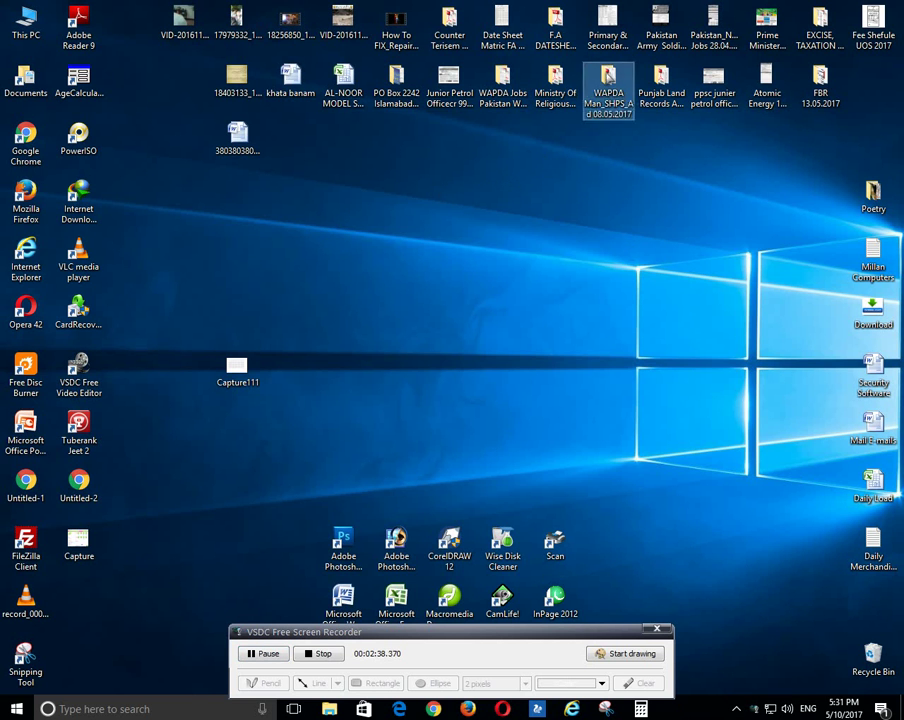
pyautogui.doubleClick(340, 185)
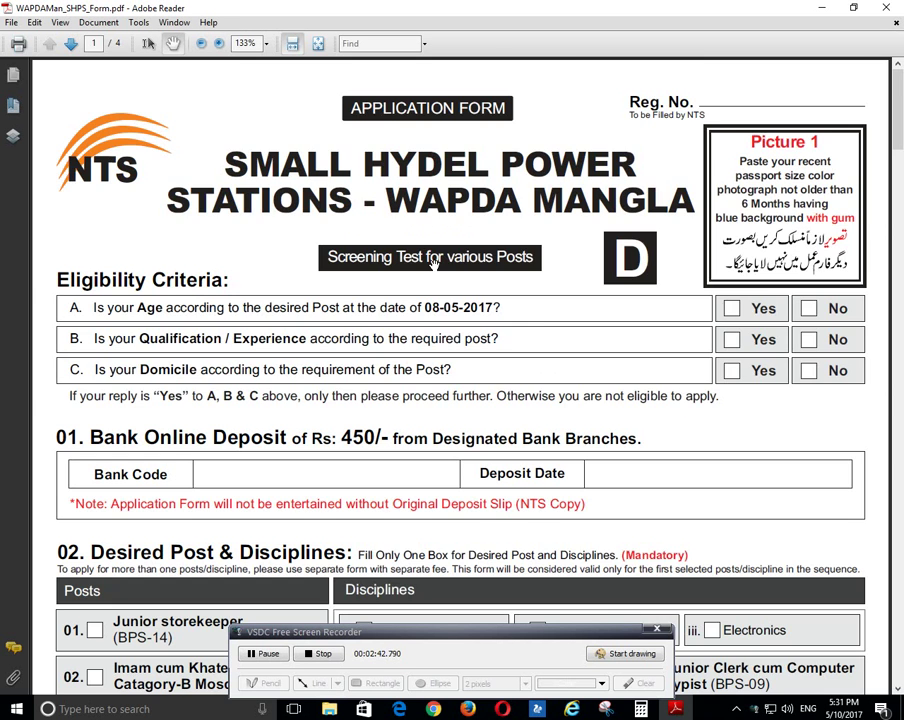
pyautogui.scroll(-1, 248, 134)
pyautogui.scroll(1, 258, 130)
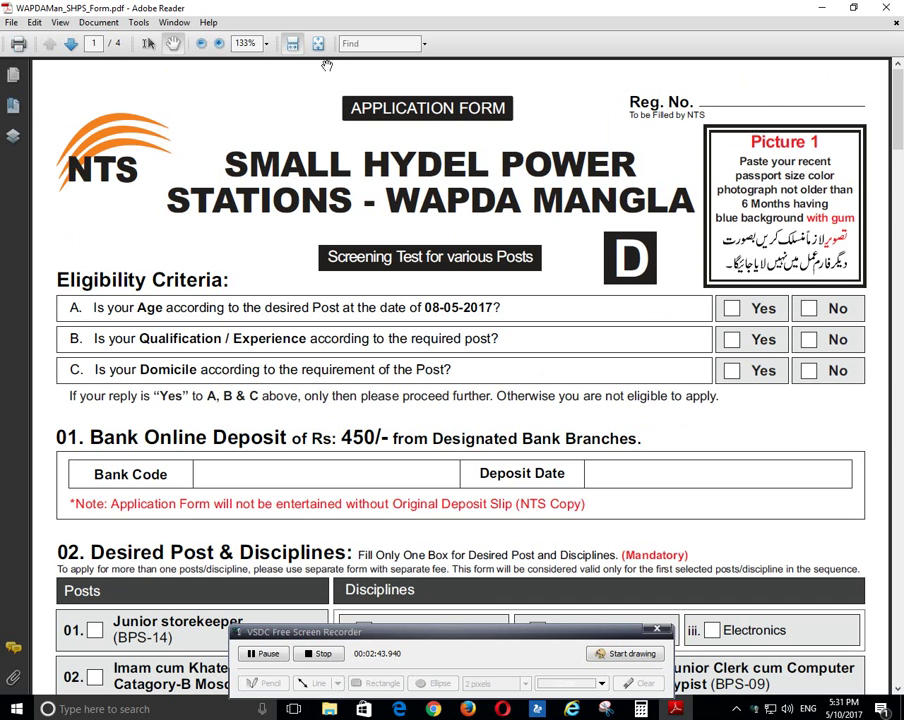
pyautogui.click(202, 44)
pyautogui.click(202, 44)
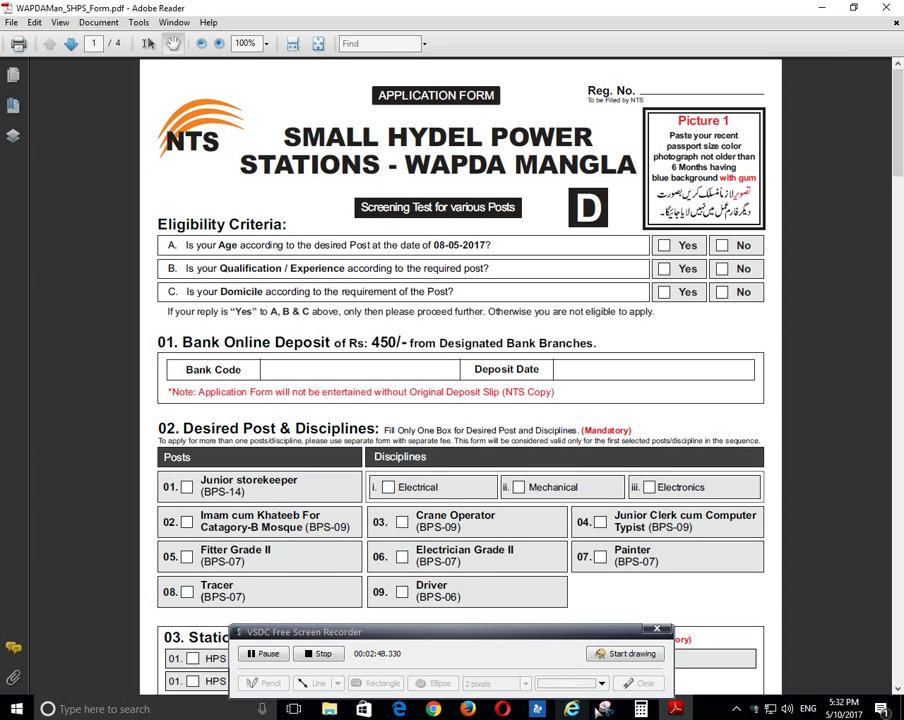
# Step: Switch to Snipping Tool and snip the first page of the application form from its heading down to the posts table
pyautogui.click(604, 706)
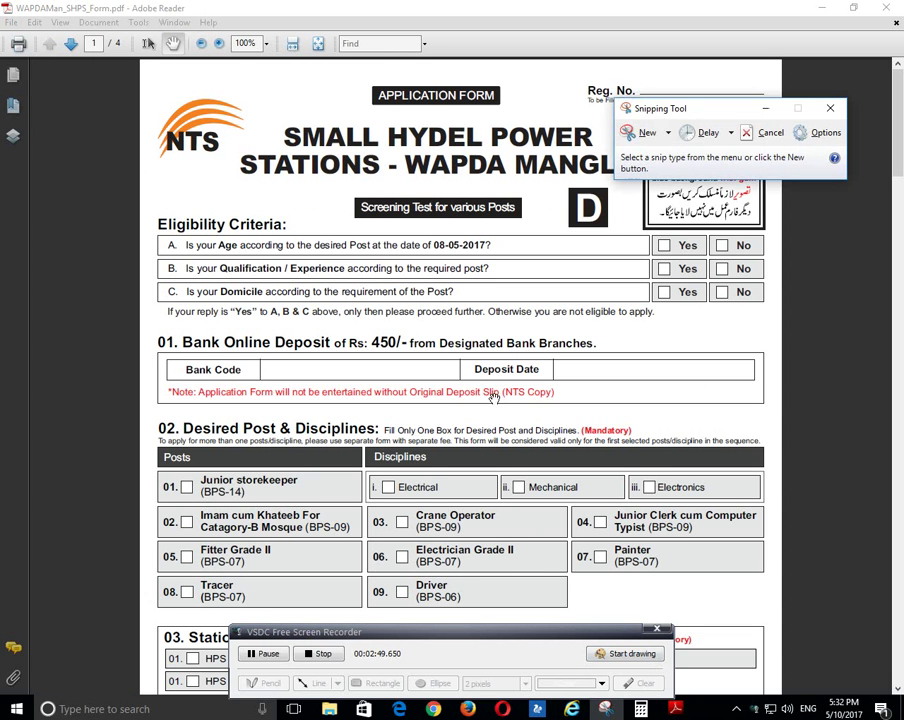
pyautogui.click(646, 133)
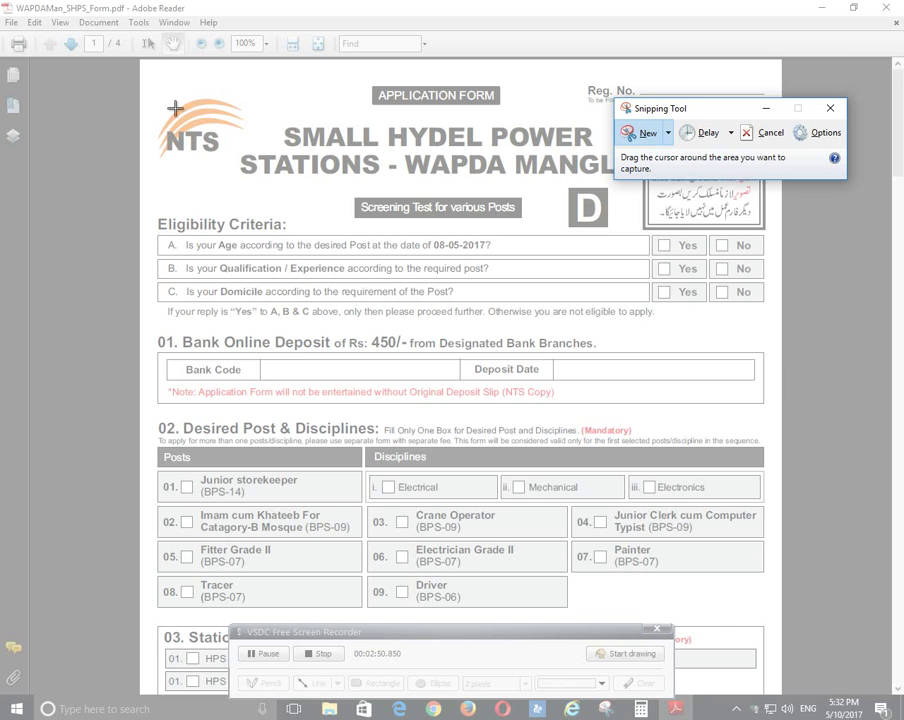
pyautogui.moveTo(145, 84); pyautogui.dragTo(750, 658)
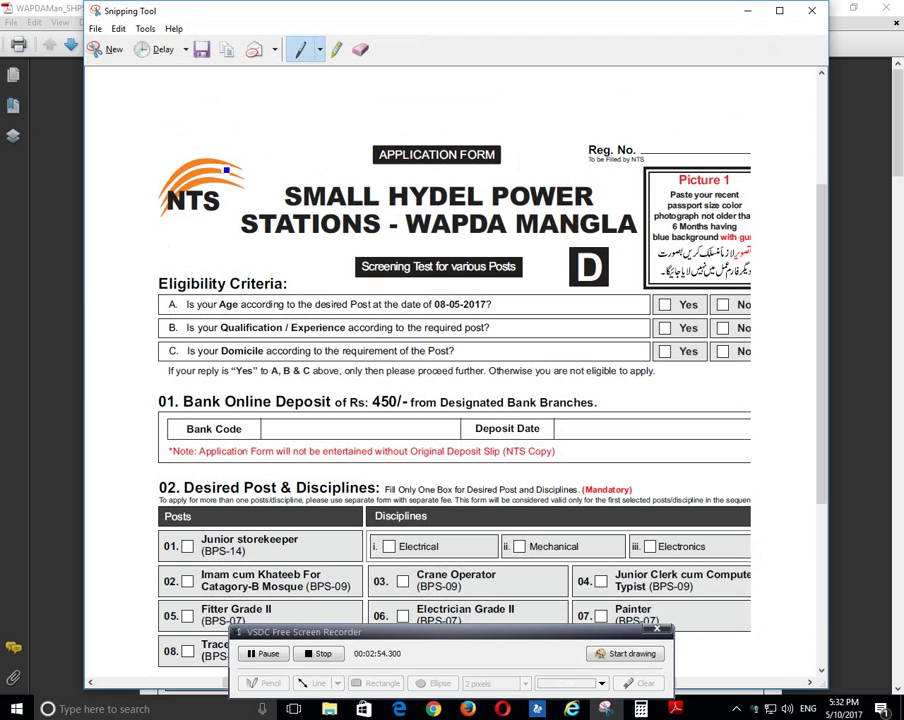
# Step: Save the form snip to the Desktop as a PNG named Capture222, and close Snipping Tool, the PDF and its folder
pyautogui.click(201, 49)
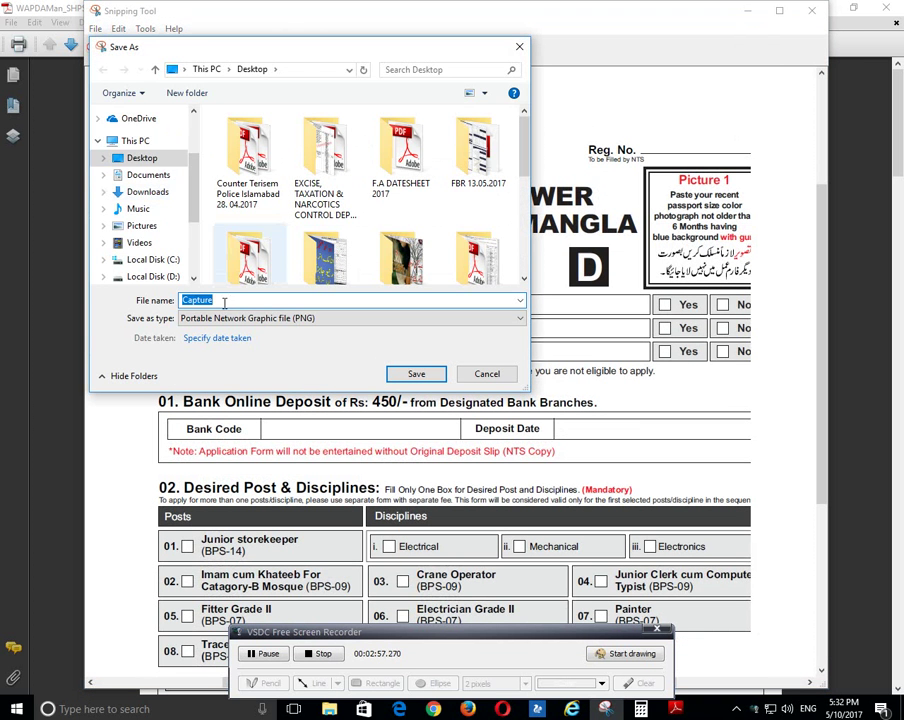
pyautogui.click(260, 301)
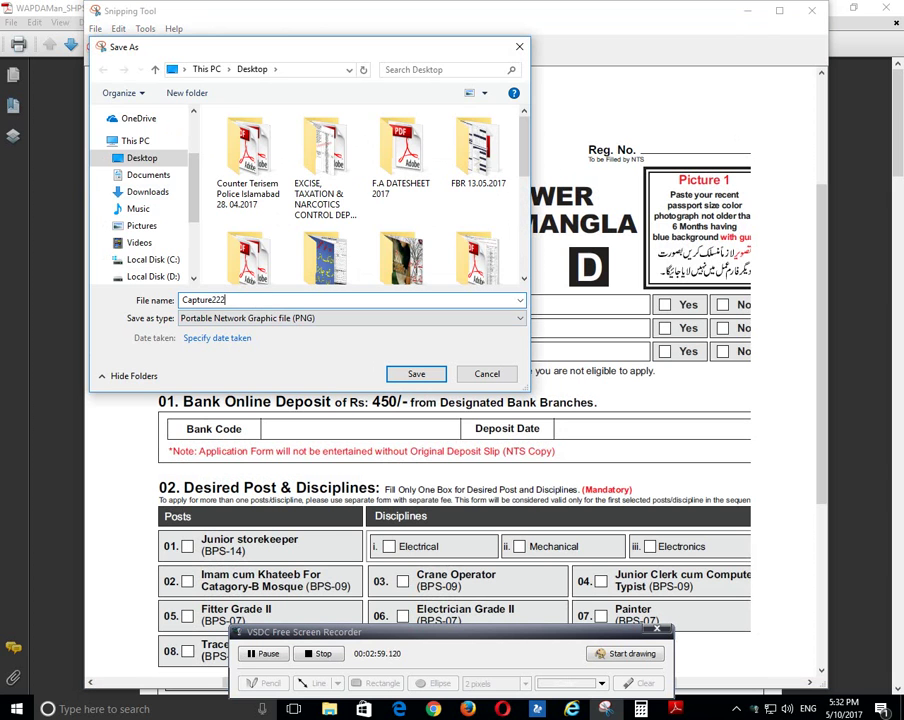
pyautogui.write('222')
pyautogui.click(412, 372)
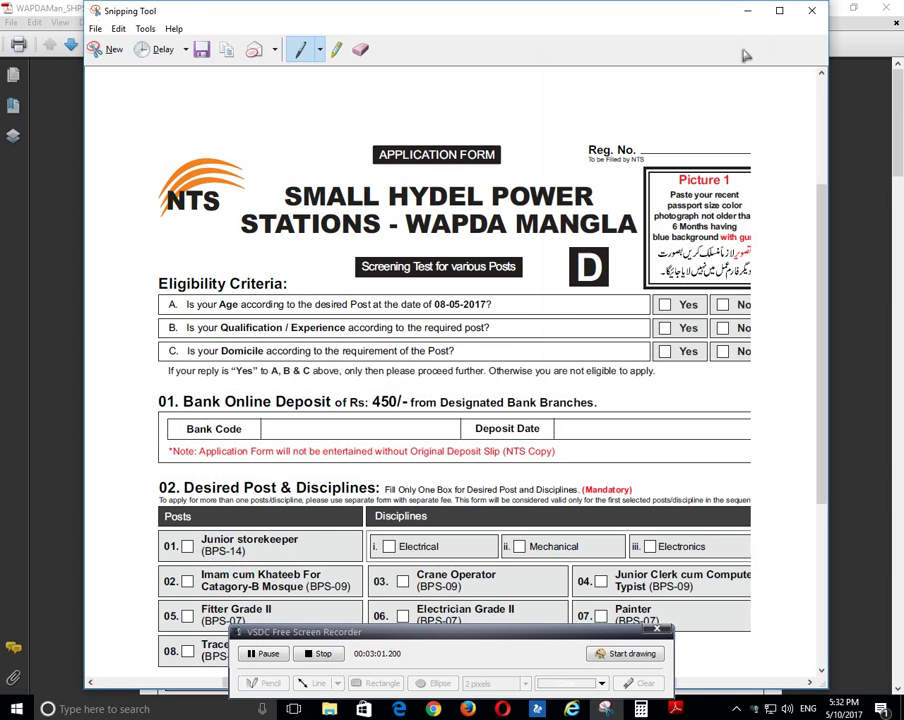
pyautogui.click(812, 12)
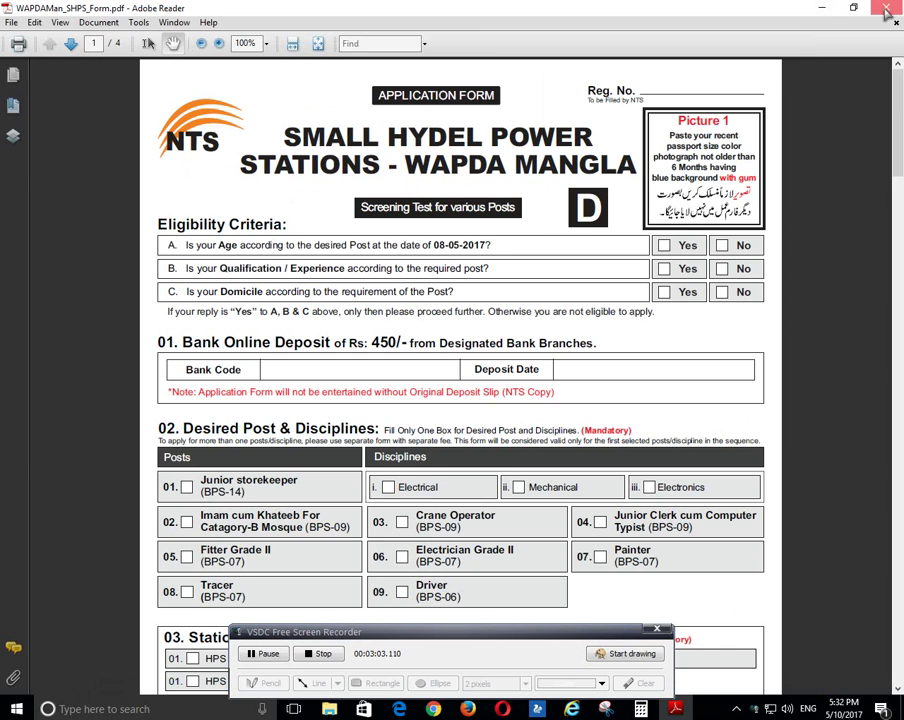
pyautogui.hotkey('alt', 'F4')
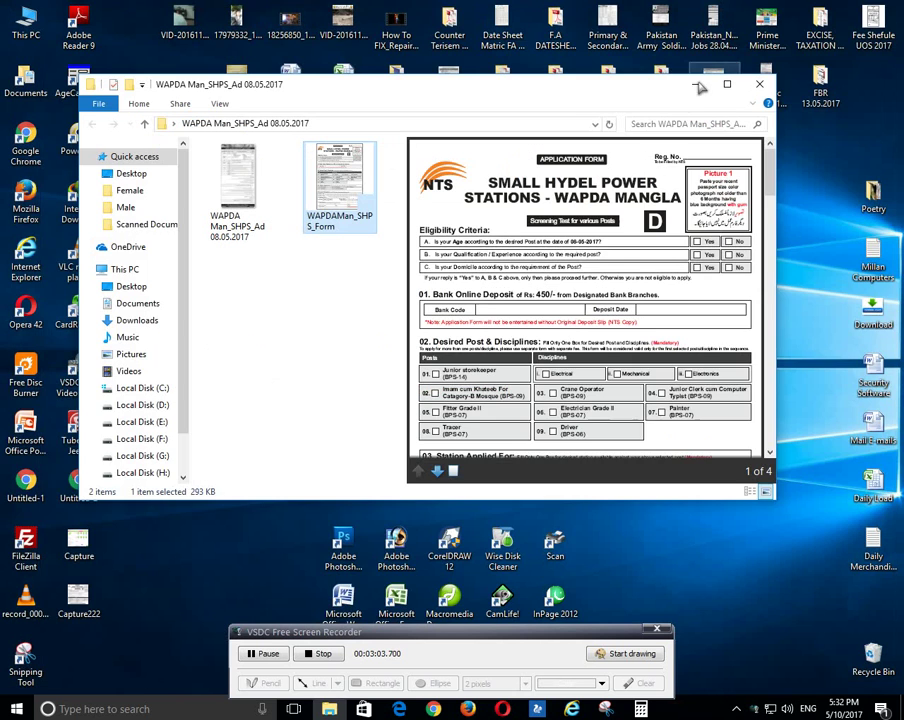
pyautogui.click(759, 88)
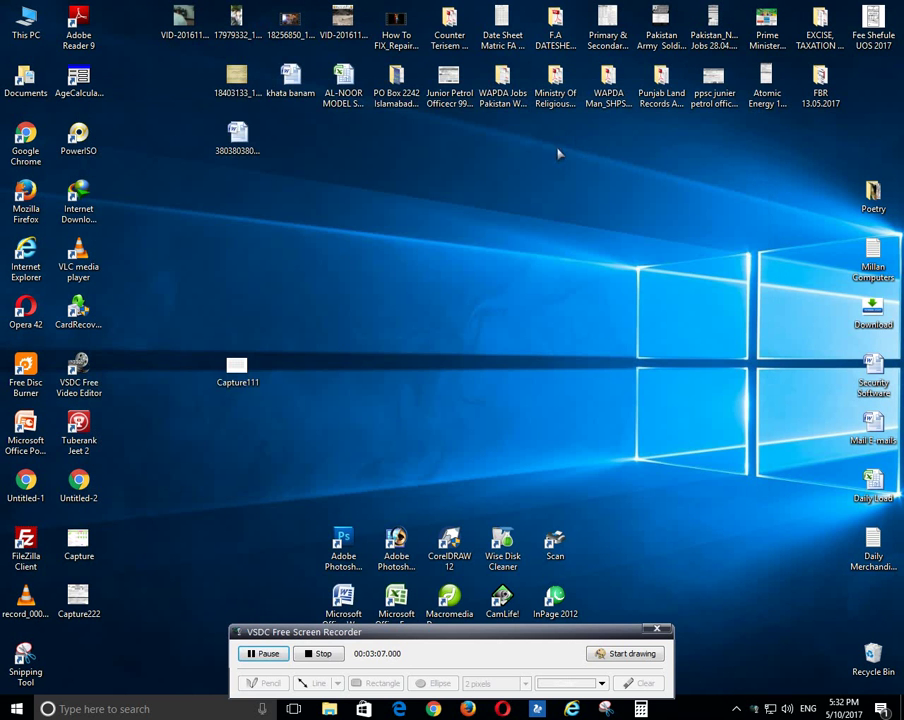
# Step: Move Capture222 to an empty area of the desktop, open it to inspect the image enlarged, and close the viewer
pyautogui.moveTo(76, 596); pyautogui.dragTo(345, 252)
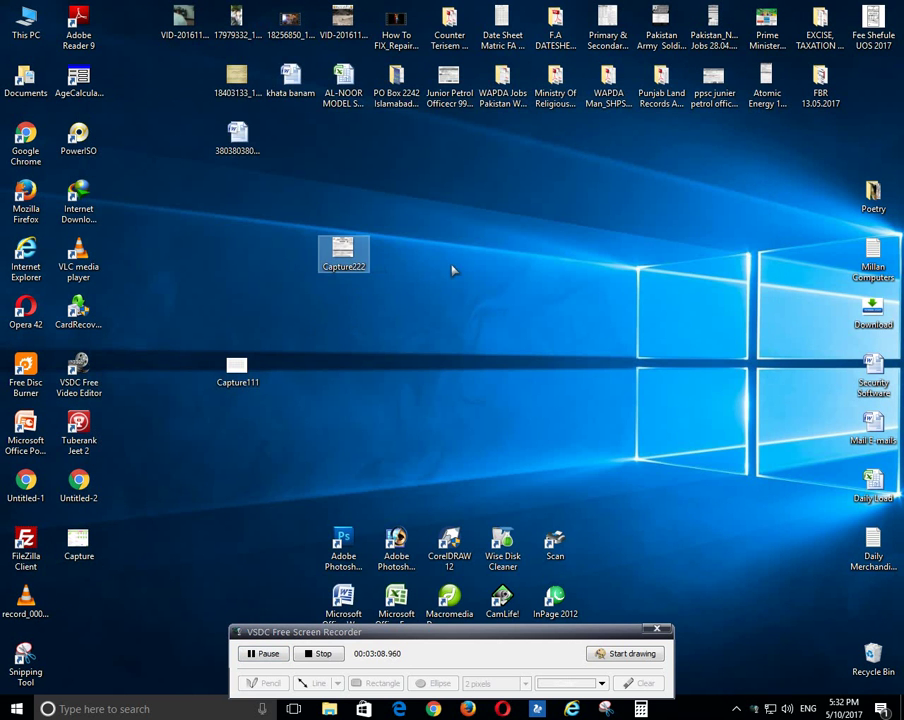
pyautogui.doubleClick(350, 254)
pyautogui.scroll(1, 450, 256)
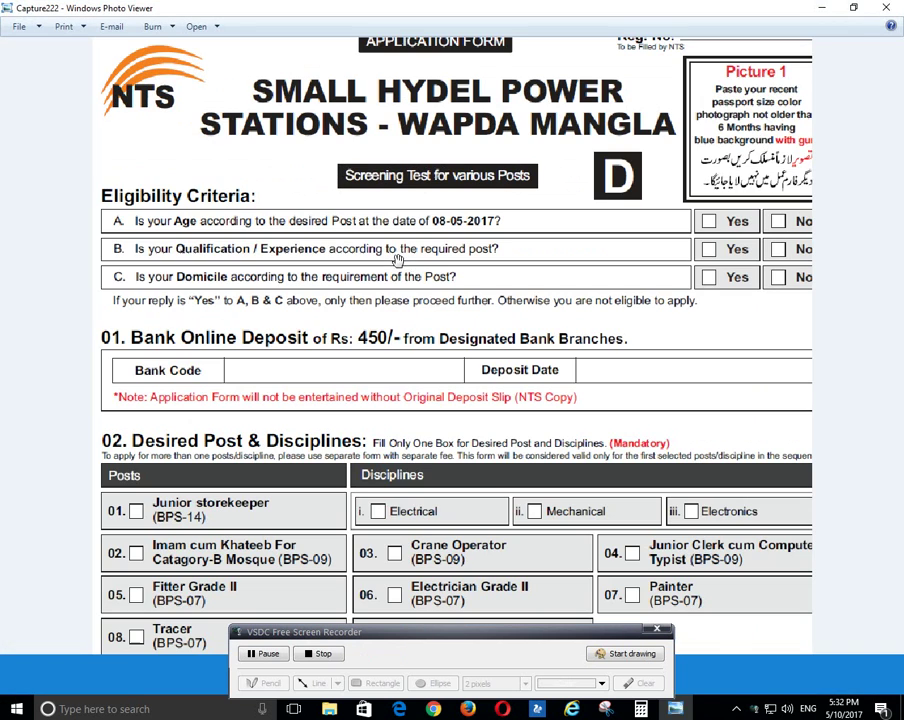
pyautogui.click(886, 8)
pyautogui.rightClick(505, 199)
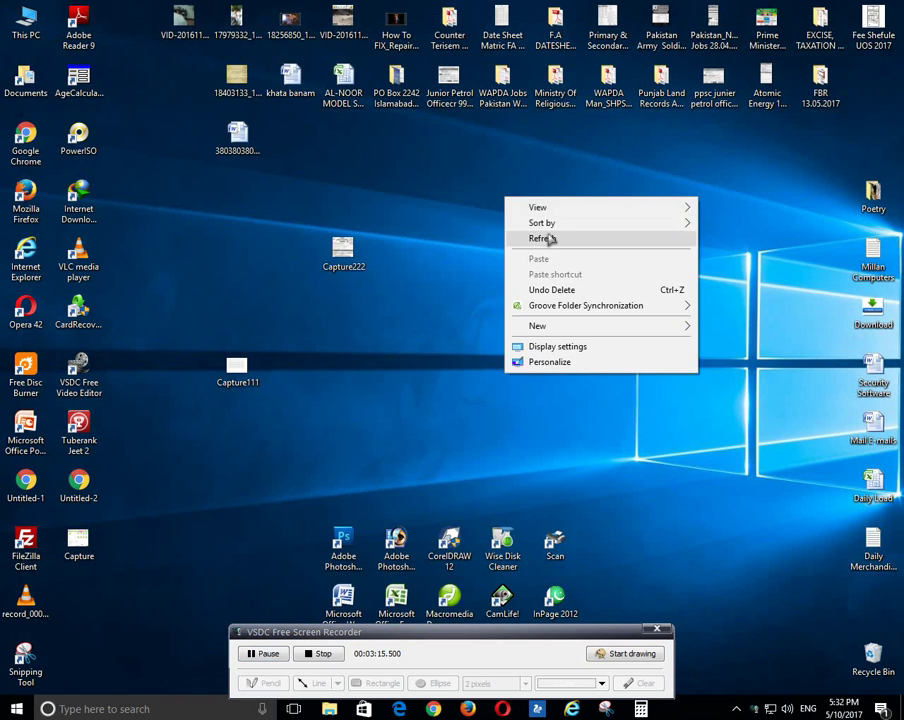
pyautogui.click(549, 239)
pyautogui.rightClick(486, 209)
pyautogui.click(537, 250)
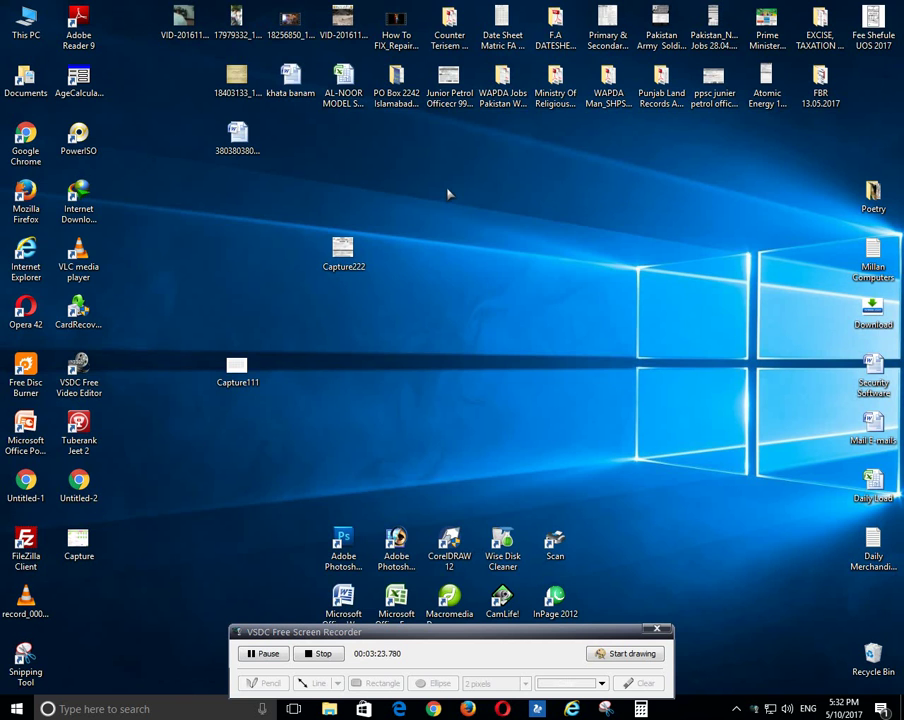
pyautogui.rightClick(448, 194)
pyautogui.click(483, 233)
pyautogui.rightClick(435, 202)
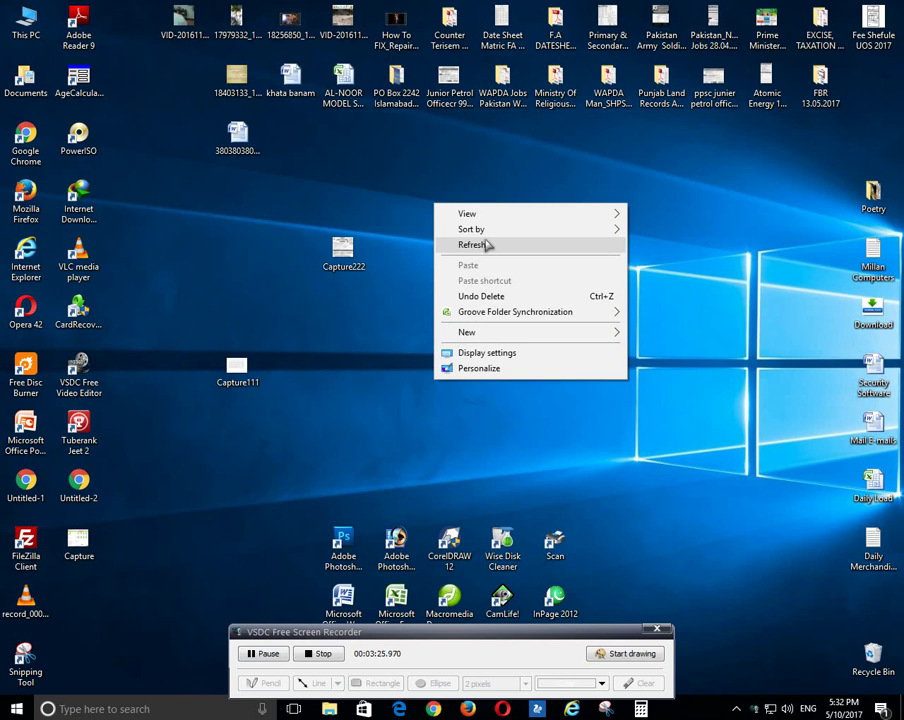
pyautogui.click(486, 245)
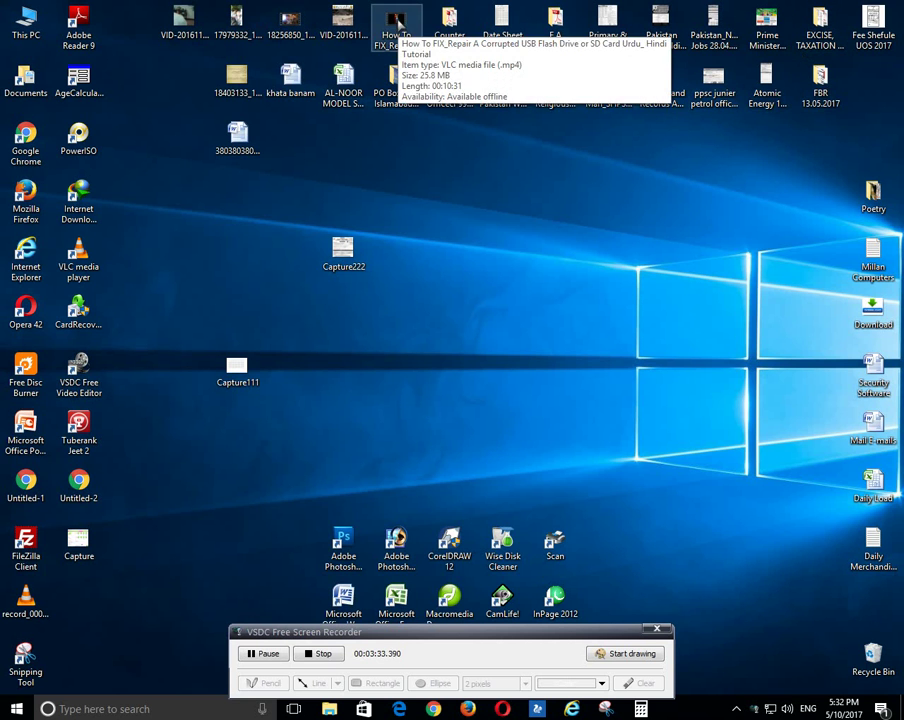
# Step: Play the desktop video whose name starts with 18256850, pause it at 00:01, and snip the picture area of the paused frame
pyautogui.doubleClick(291, 22)
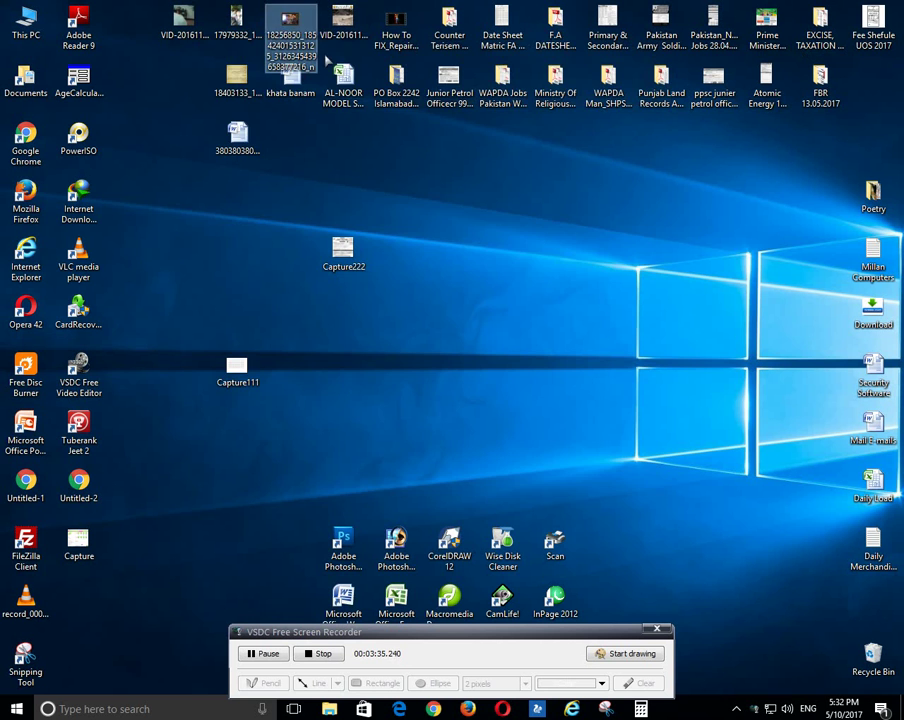
pyautogui.click(115, 463)
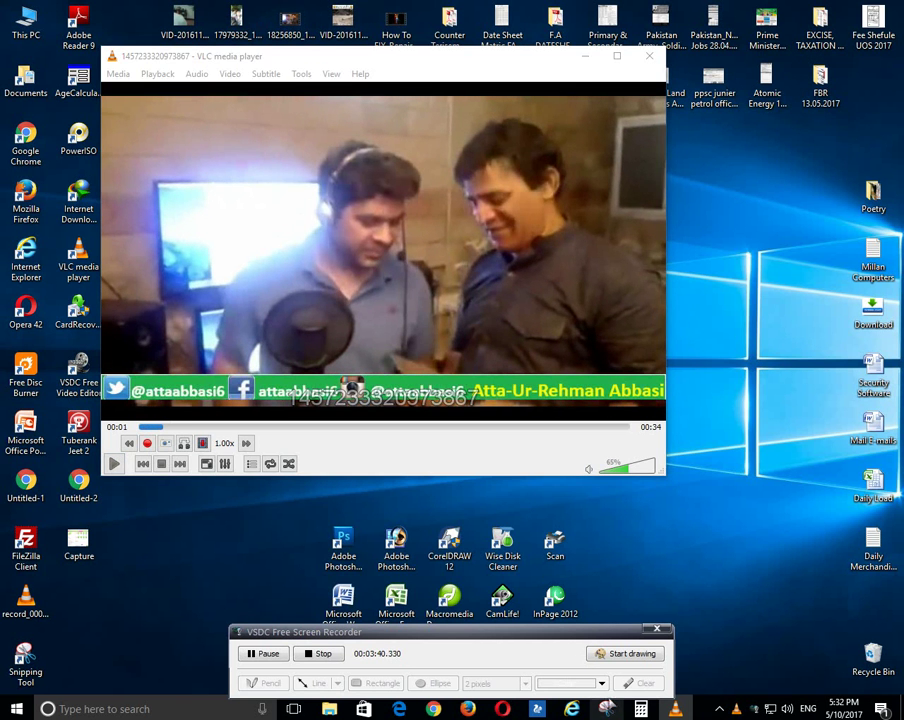
pyautogui.click(634, 129)
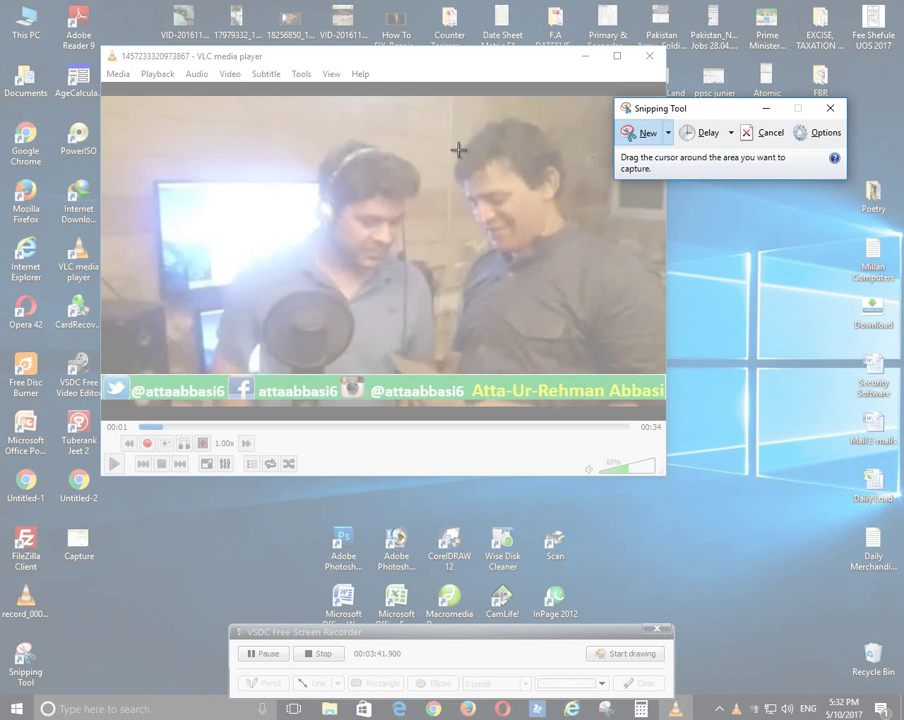
pyautogui.moveTo(126, 100); pyautogui.dragTo(660, 420)
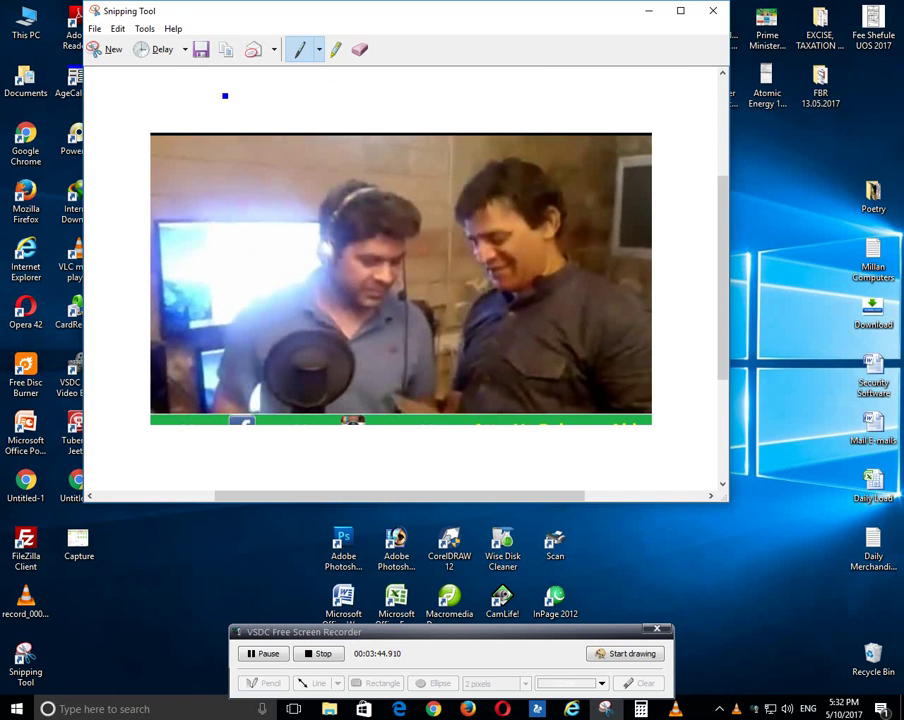
# Step: Save the video frame snip to the Desktop as a PNG named Capture555 and close Snipping Tool
pyautogui.click(200, 50)
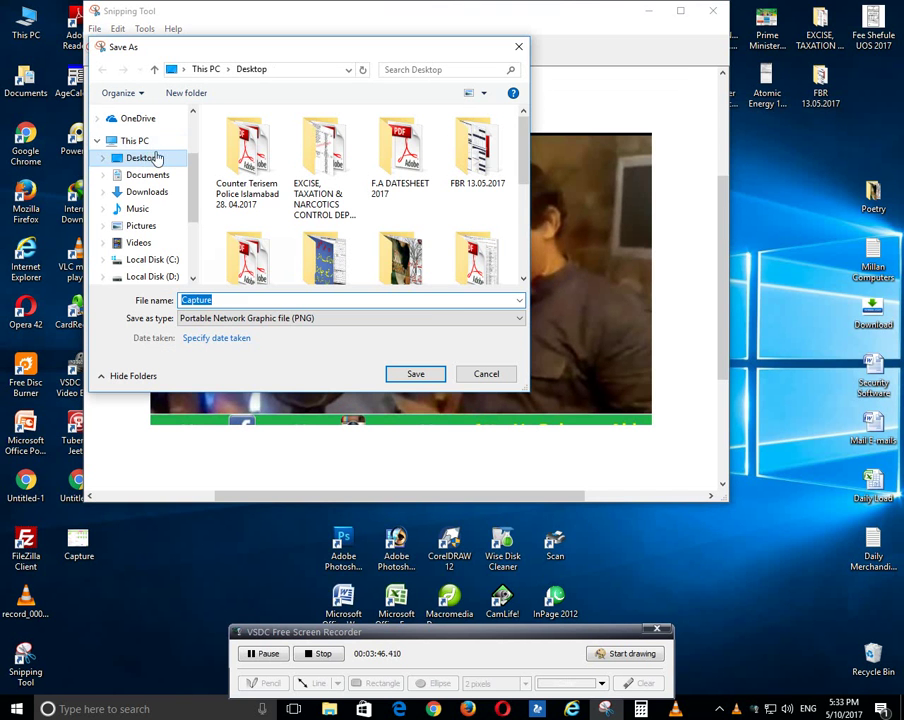
pyautogui.click(326, 300)
pyautogui.write('555')
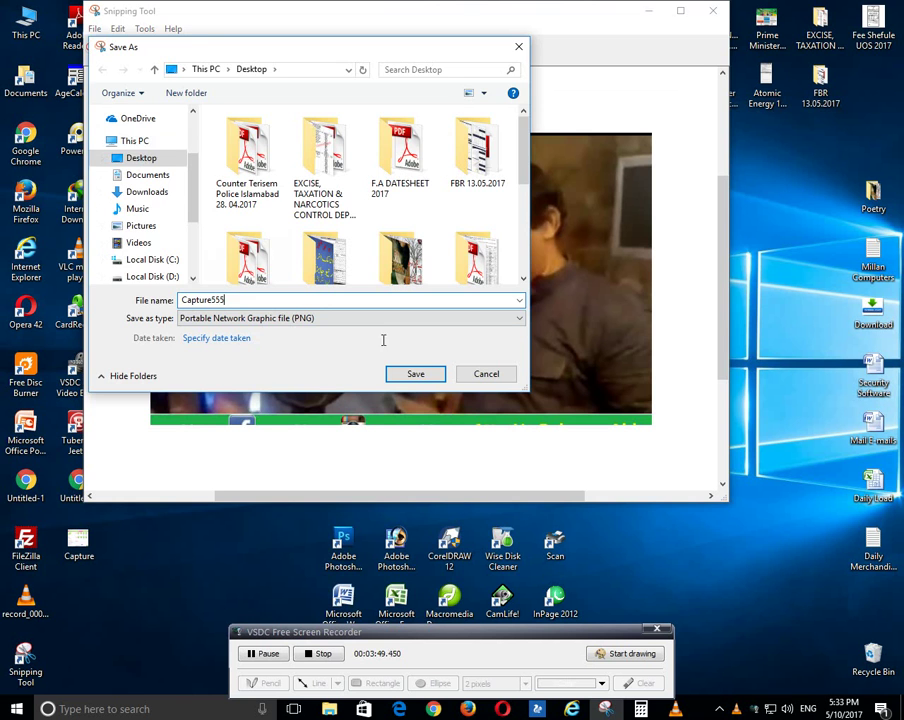
pyautogui.click(418, 373)
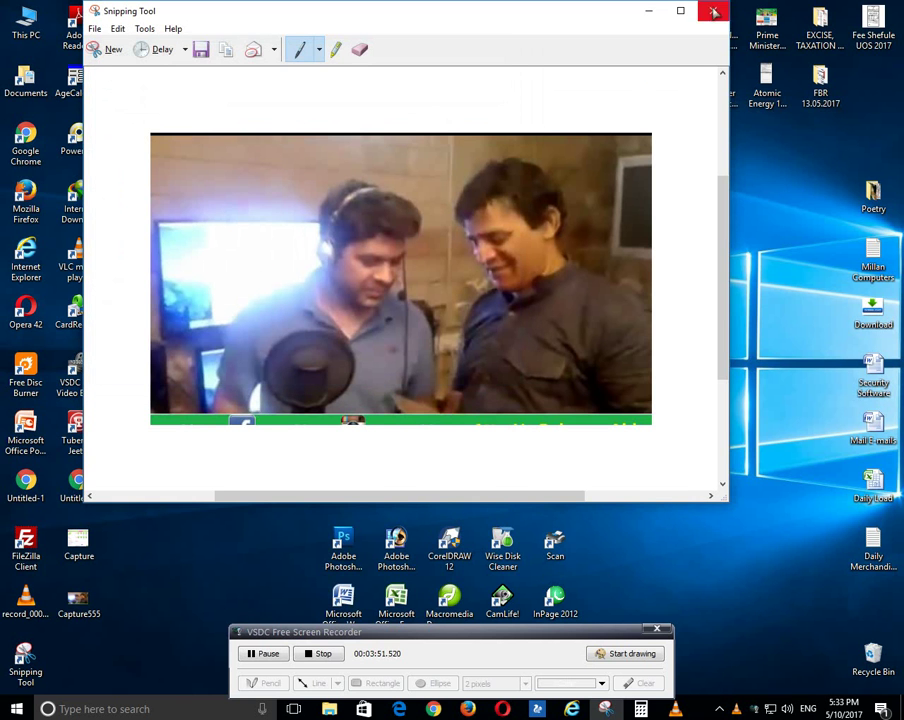
pyautogui.click(713, 11)
# Step: Open Capture555 from the desktop to check the image, and close both the photo viewer and the VLC video
pyautogui.doubleClick(74, 614)
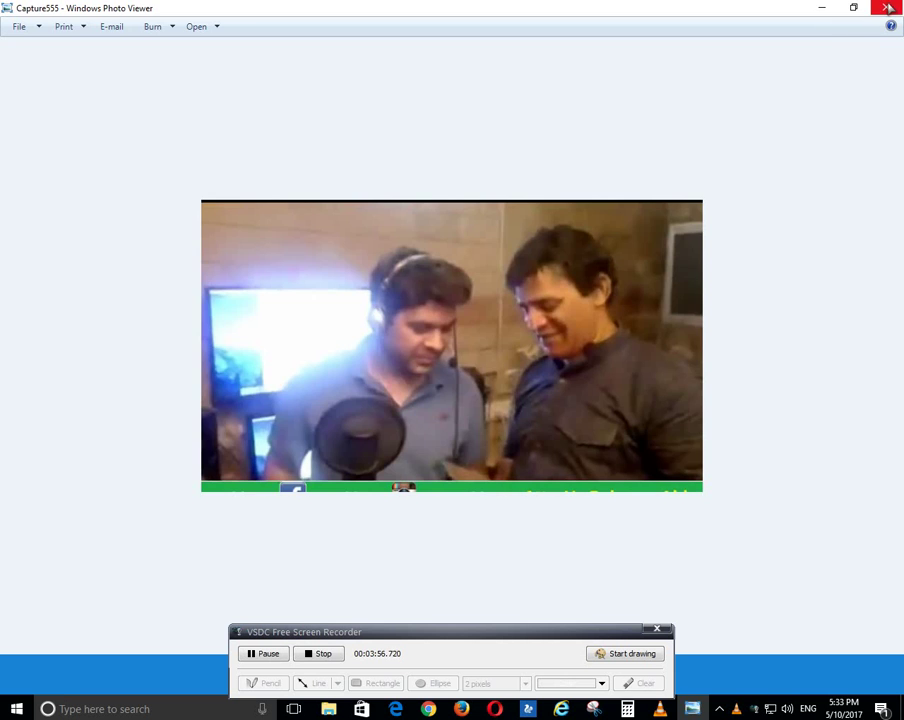
pyautogui.hotkey('alt', 'F4')
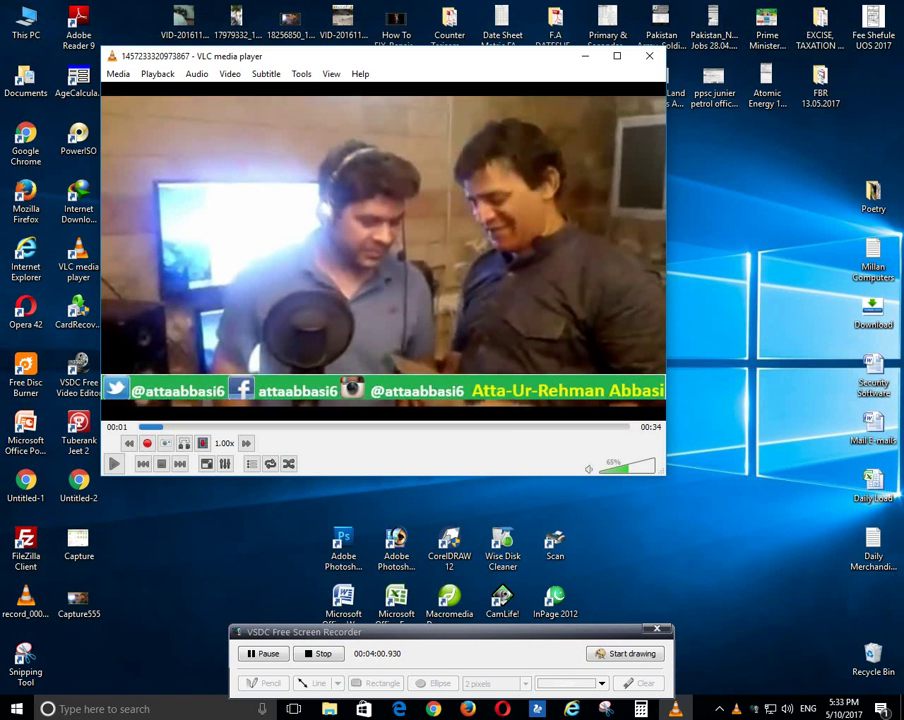
pyautogui.click(649, 56)
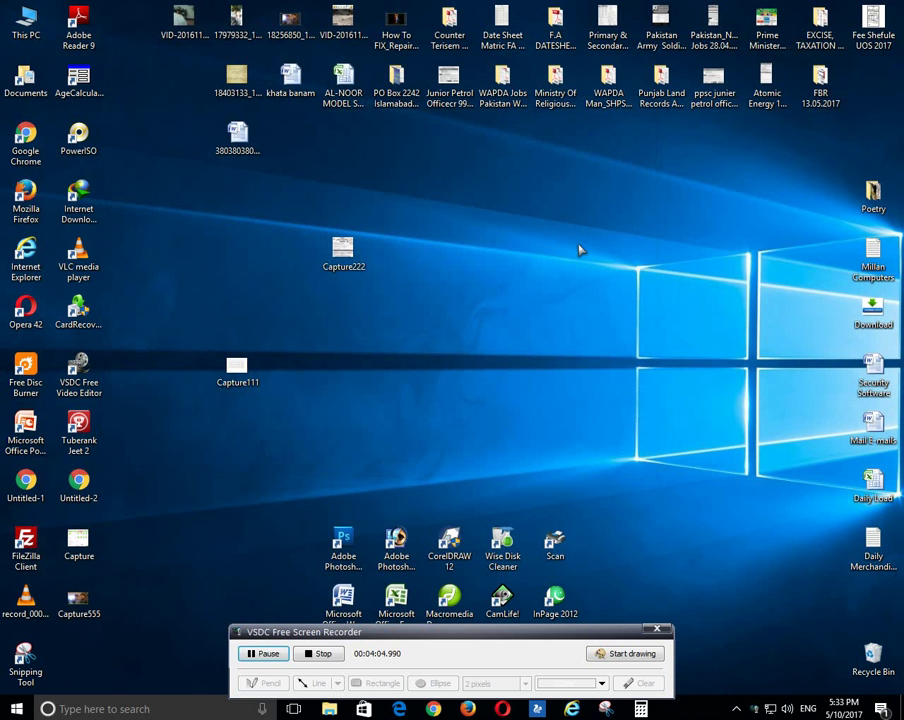